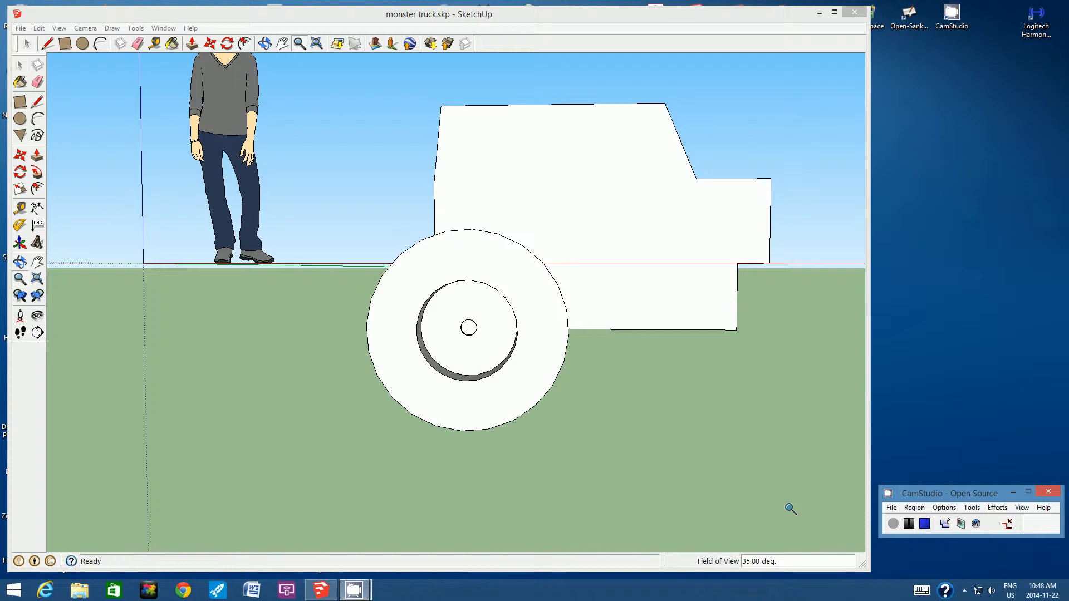
# - Draw a circle of 60 cm radius centred on the lower front corner of the truck's chassis
pyautogui.click(84, 44)
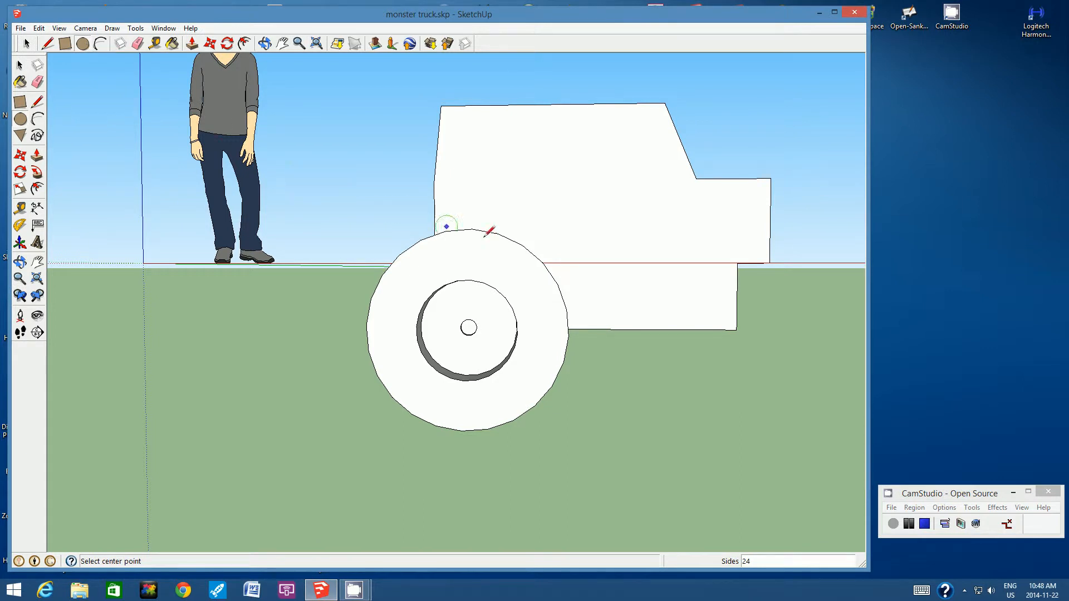
pyautogui.click(736, 330)
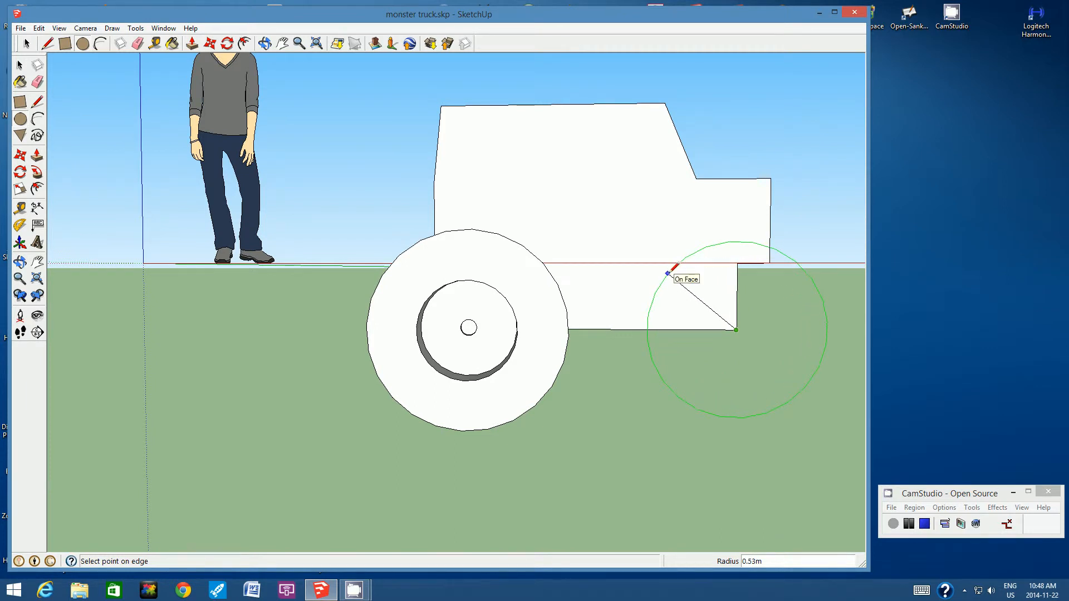
pyautogui.write('60cm')
pyautogui.press('Return')
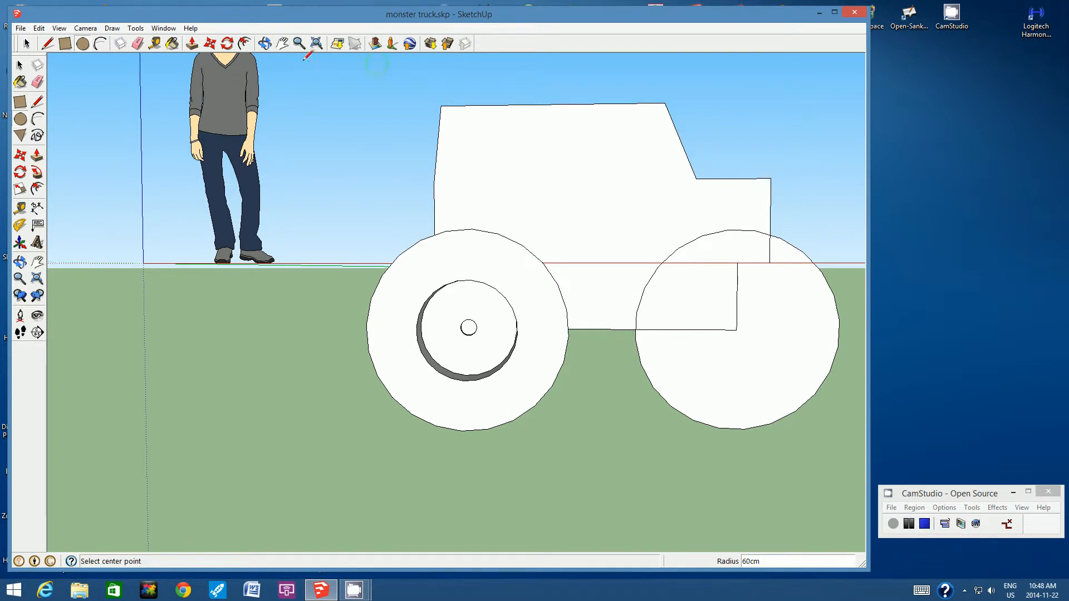
# - Push/Pull the part of the front wheel circle outside the truck's side 40 cm inward beneath the body
pyautogui.click(266, 43)
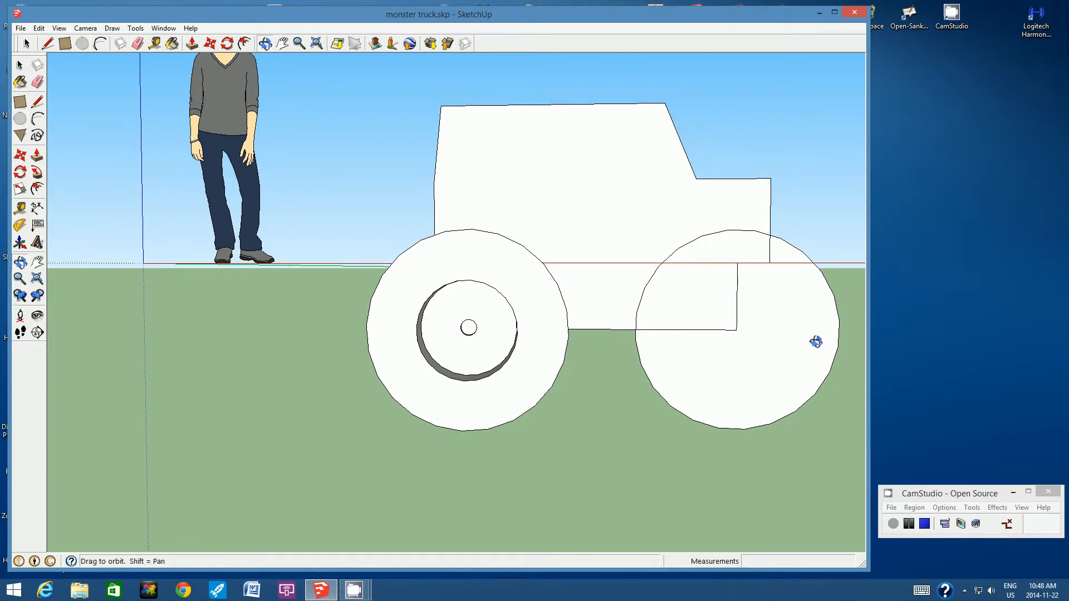
pyautogui.moveTo(816, 342); pyautogui.dragTo(754, 345)
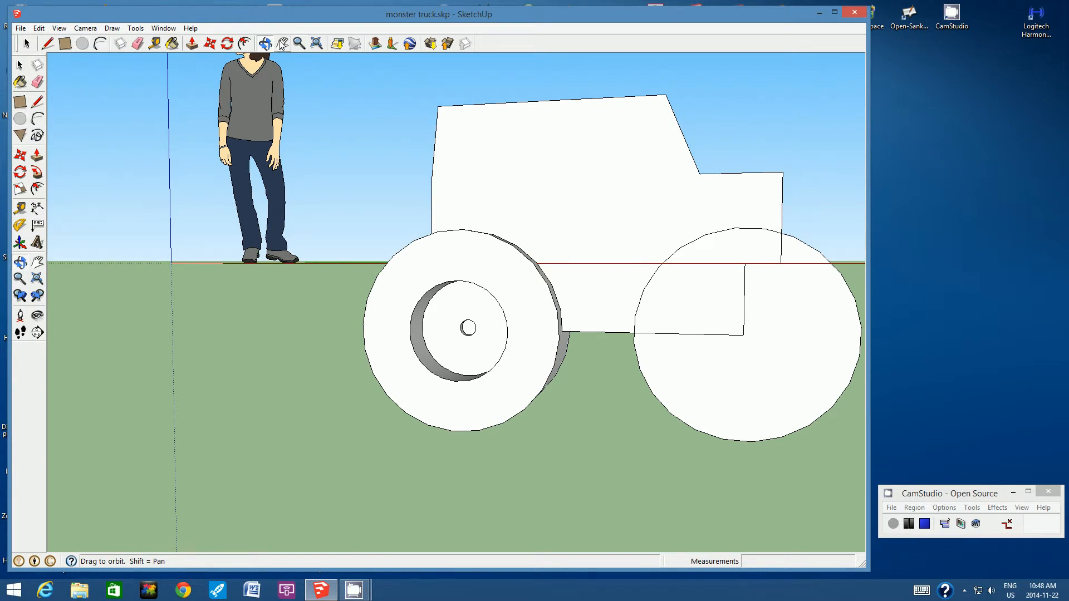
pyautogui.click(283, 44)
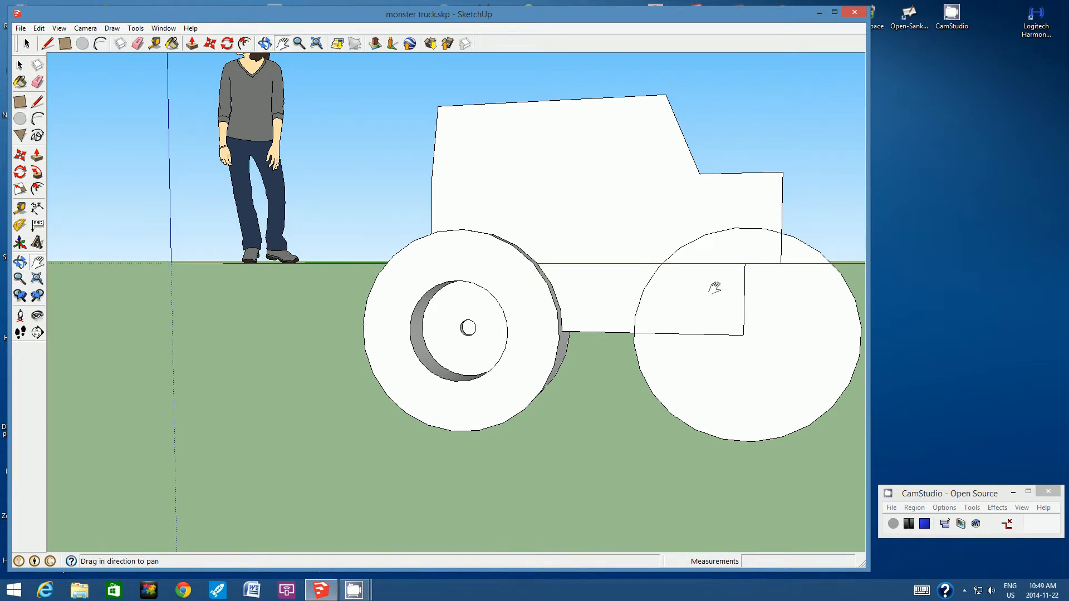
pyautogui.moveTo(715, 288); pyautogui.dragTo(540, 286)
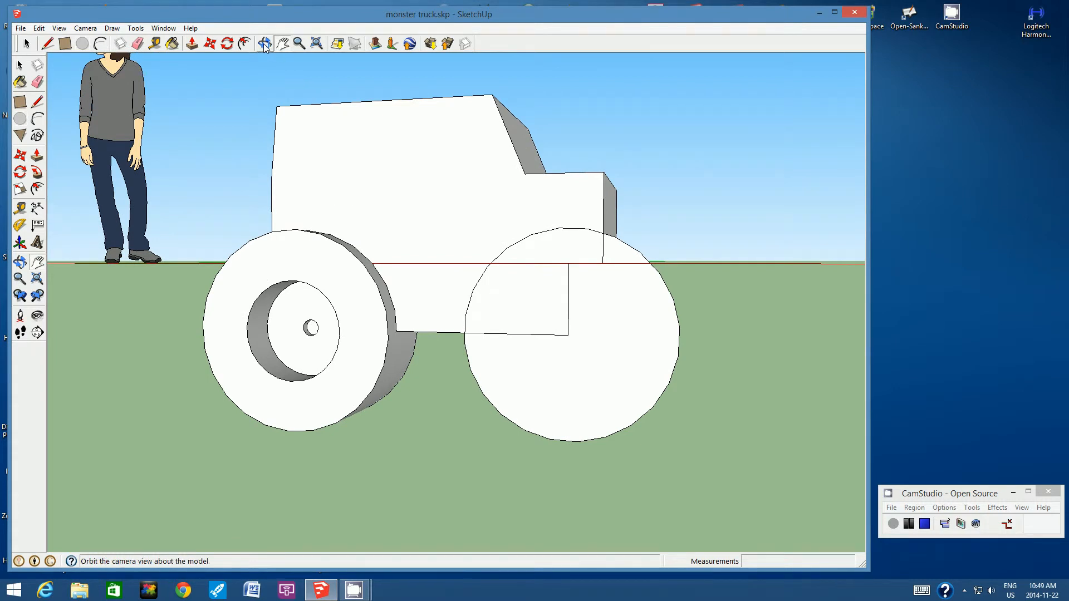
pyautogui.click(263, 44)
pyautogui.moveTo(696, 298); pyautogui.dragTo(538, 310)
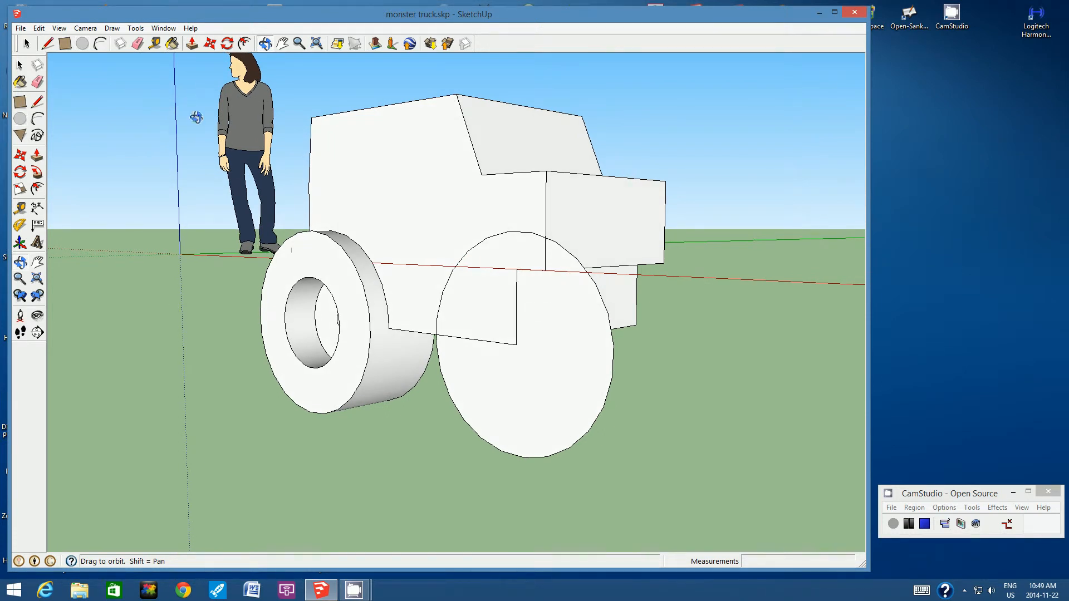
pyautogui.click(192, 45)
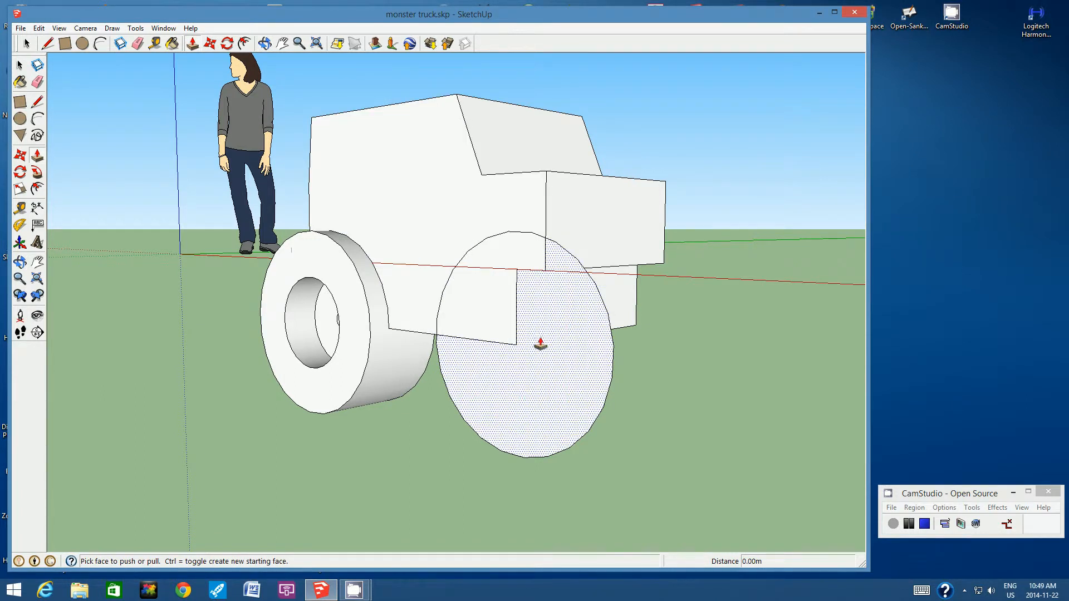
pyautogui.click(540, 392)
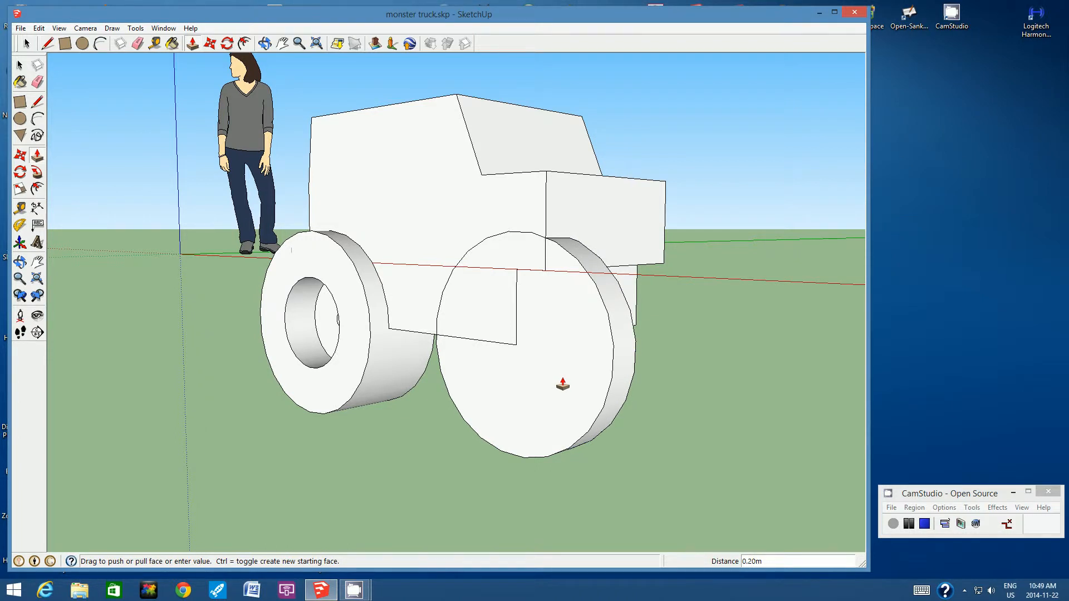
pyautogui.write('40cm')
pyautogui.press('Return')
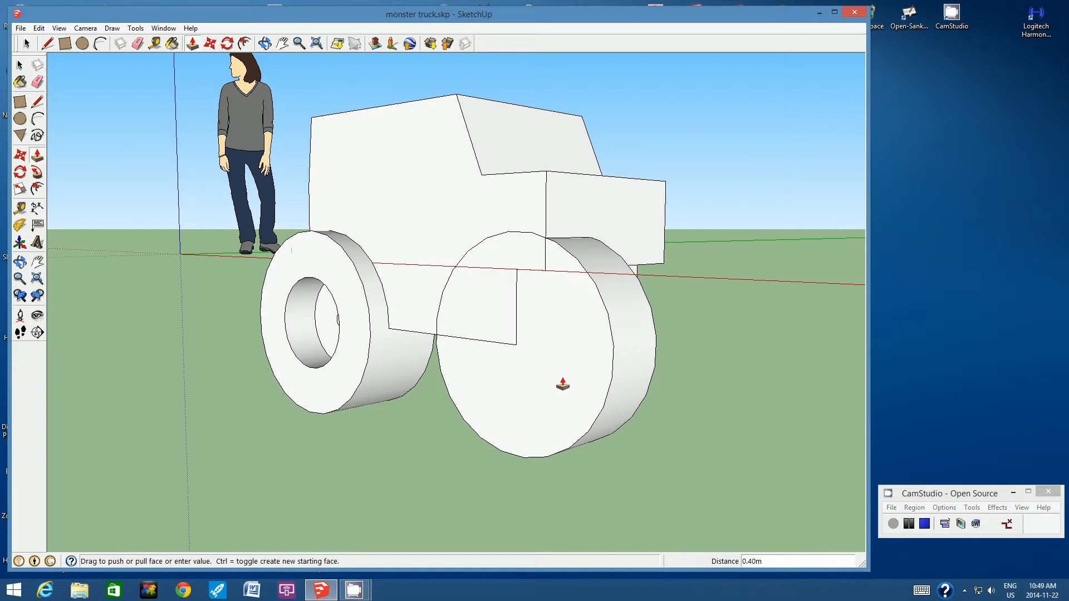
# - Pull both sections of the front wheel's outer face outward 15 cm so they lie flush
pyautogui.click(536, 398)
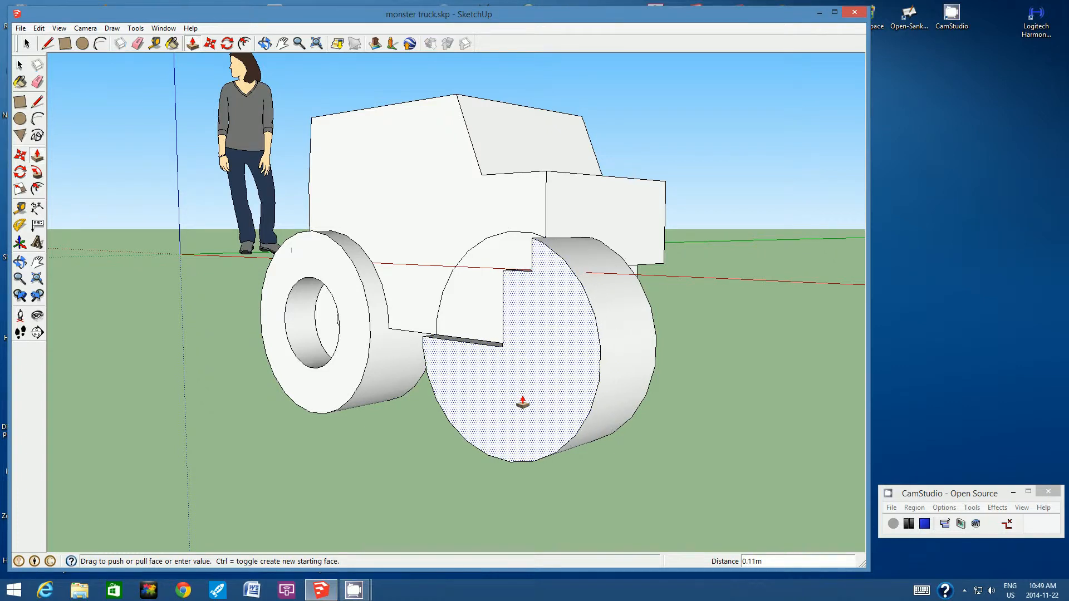
pyautogui.write('15cm')
pyautogui.press('Return')
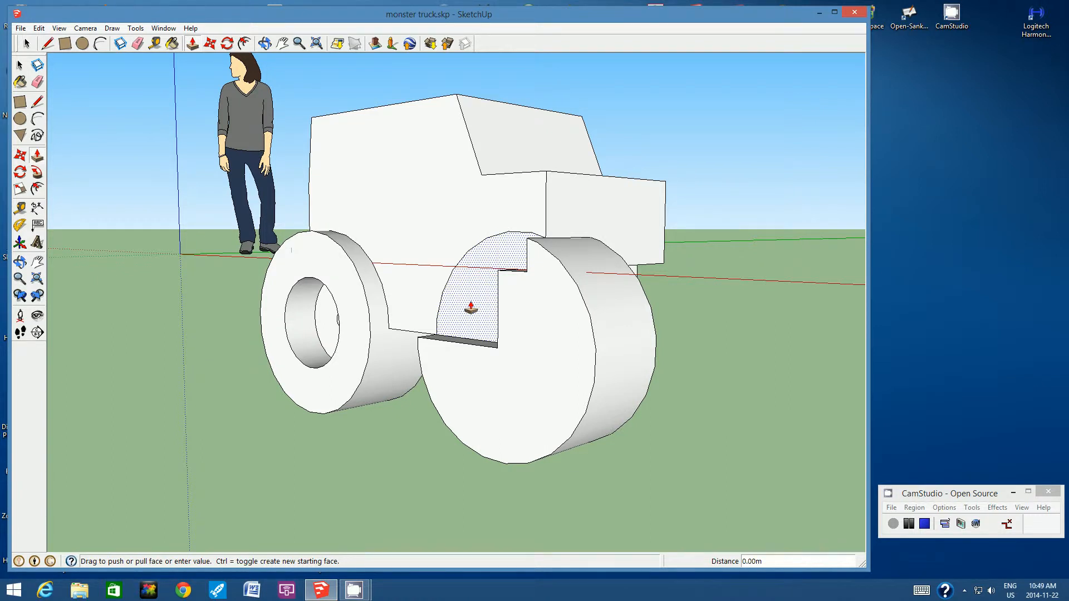
pyautogui.moveTo(470, 307); pyautogui.dragTo(459, 311)
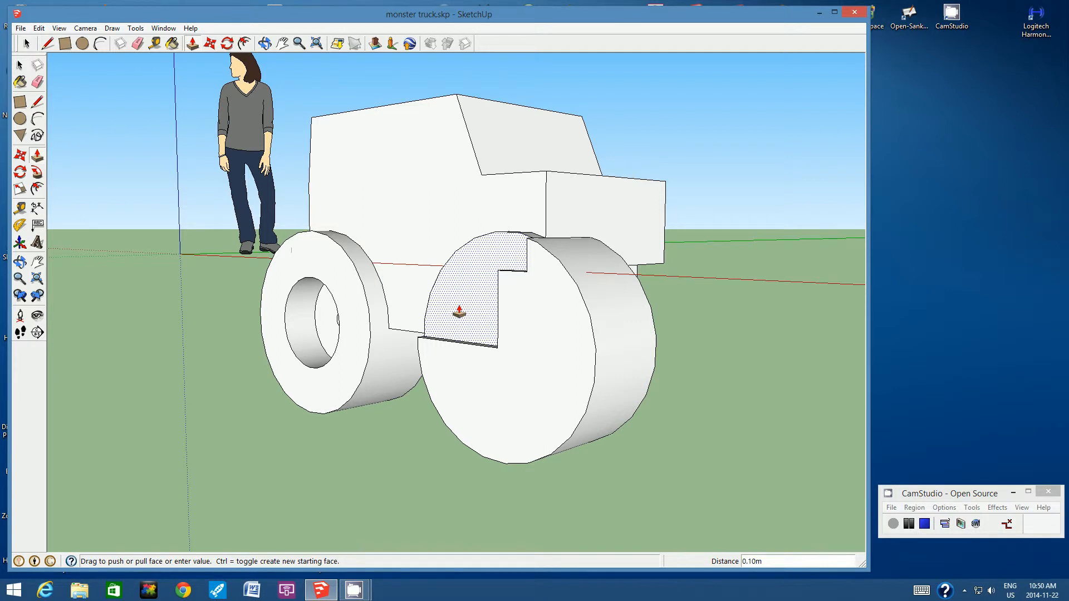
pyautogui.write('15')
pyautogui.press('Return')
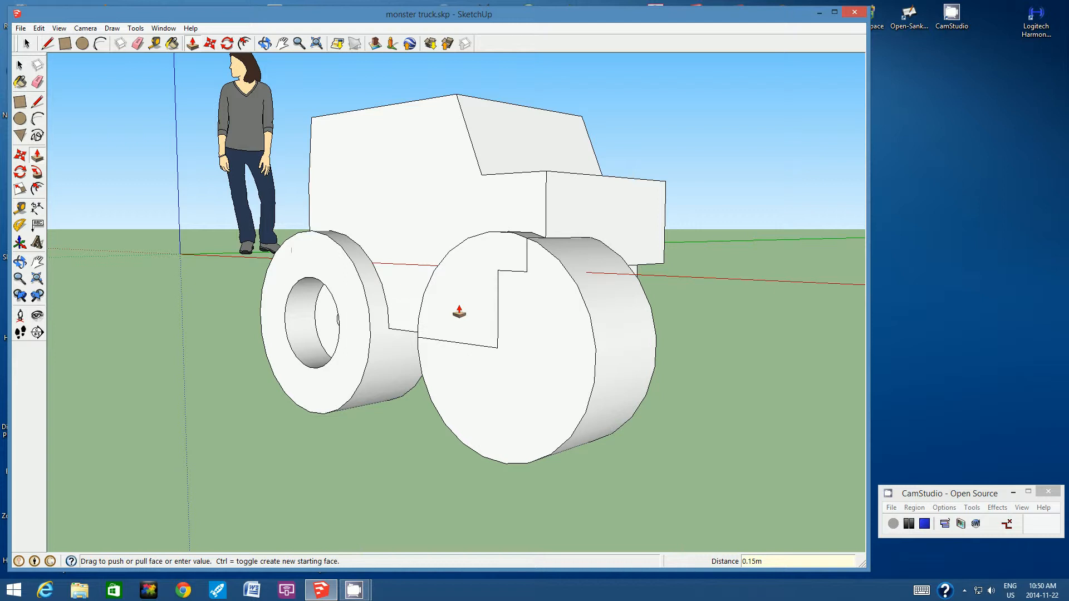
# - Draw a rim circle of 30 cm radius at the centre of the front wheel's outer face
pyautogui.click(264, 43)
pyautogui.moveTo(401, 312); pyautogui.dragTo(568, 325)
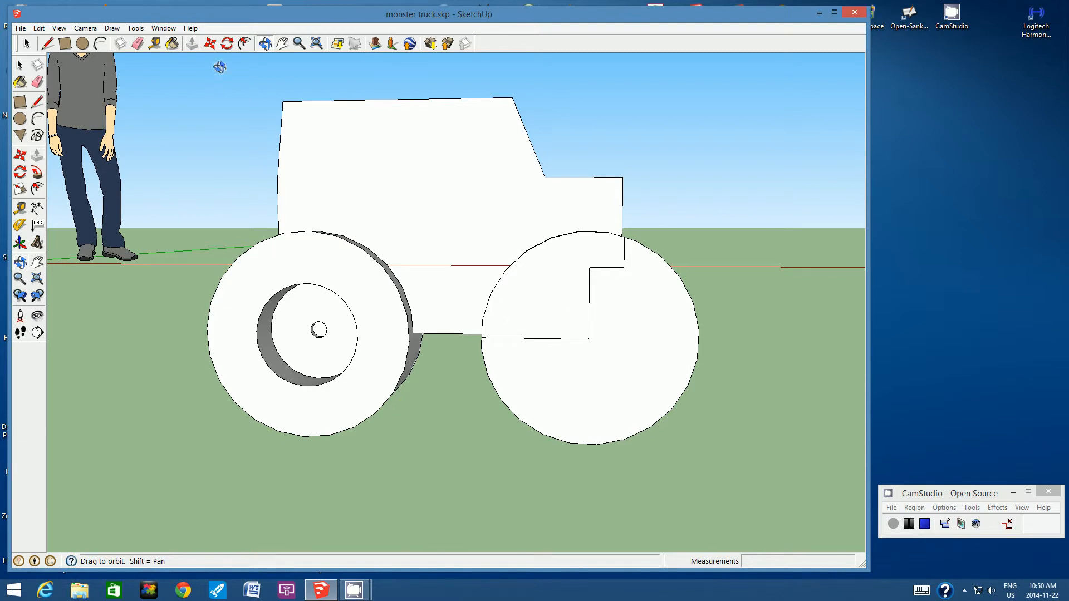
pyautogui.click(82, 43)
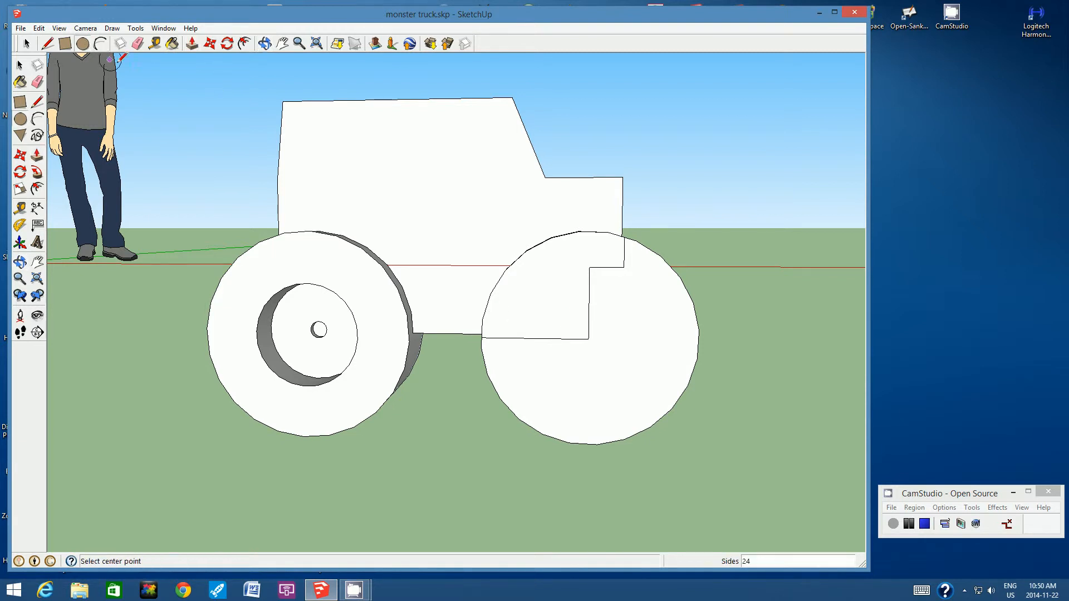
pyautogui.click(588, 339)
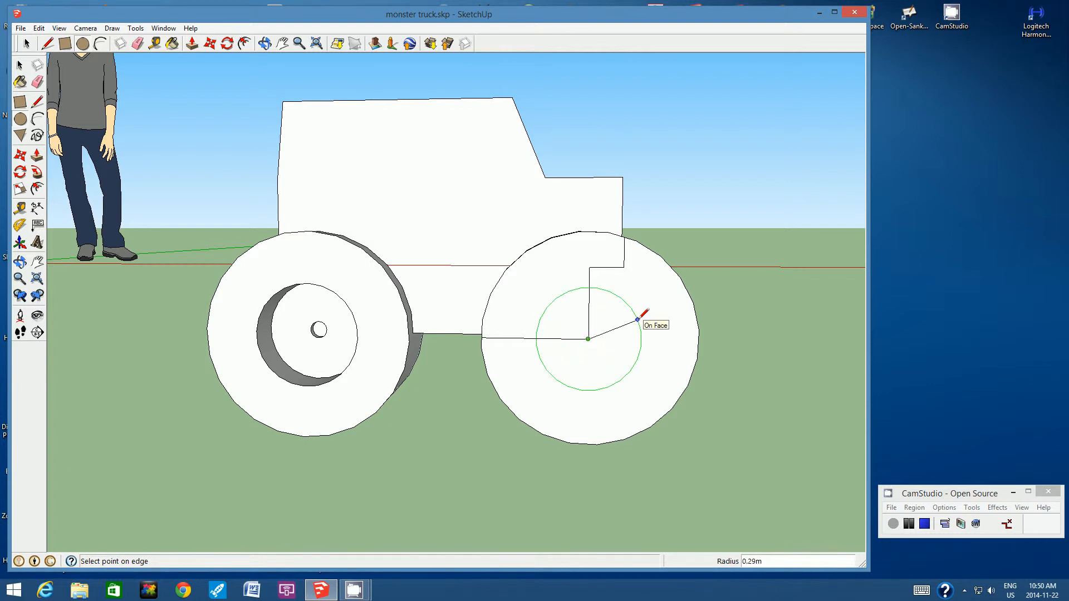
pyautogui.write('30cm')
pyautogui.press('Return')
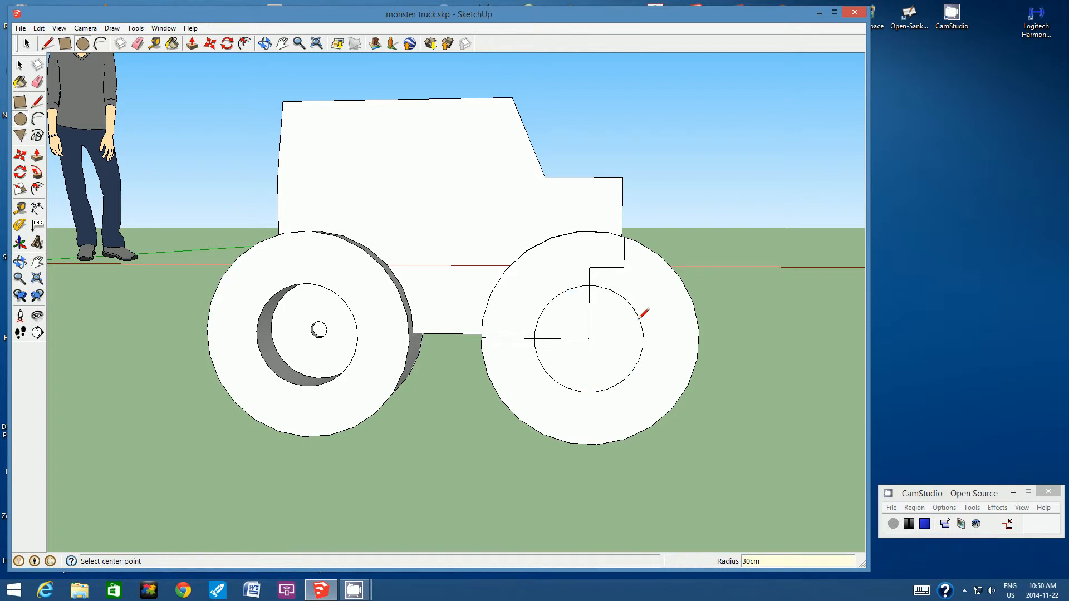
# - Draw a hub circle of 5 cm radius at the centre of the front wheel's rim circle
pyautogui.click(589, 338)
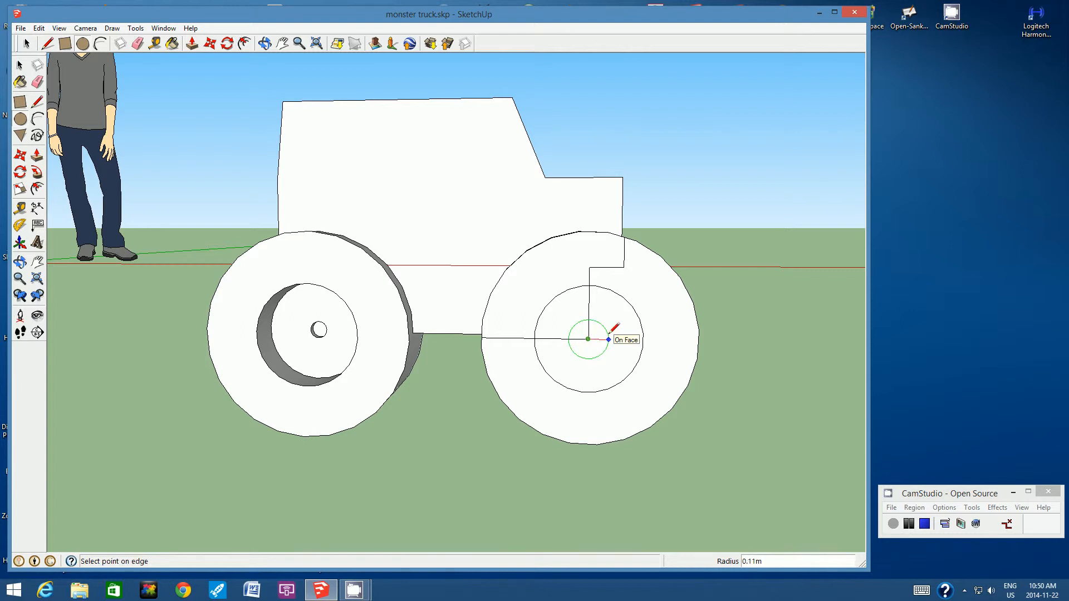
pyautogui.write('5cm')
pyautogui.press('Return')
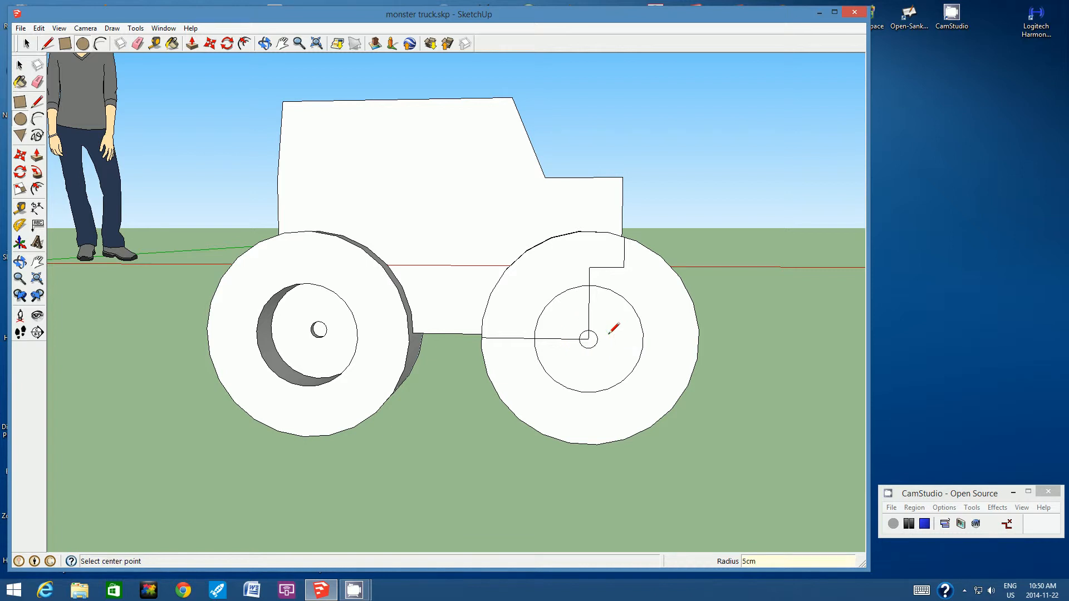
# - Push both sections of the front wheel's rim face inward 25 cm, leaving the hub circle standing out
pyautogui.click(269, 47)
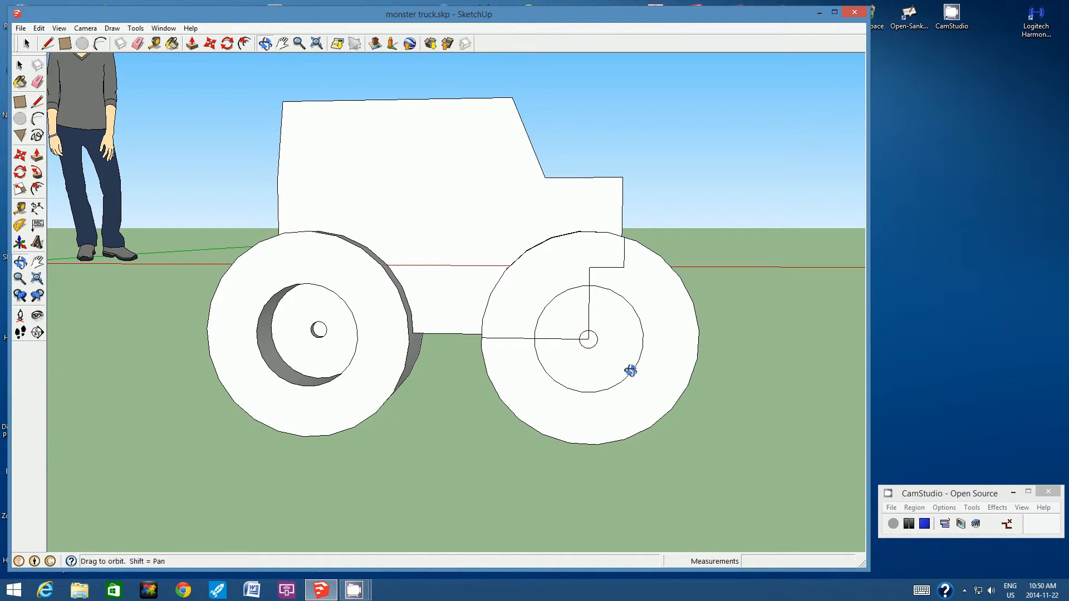
pyautogui.moveTo(635, 346); pyautogui.dragTo(482, 357)
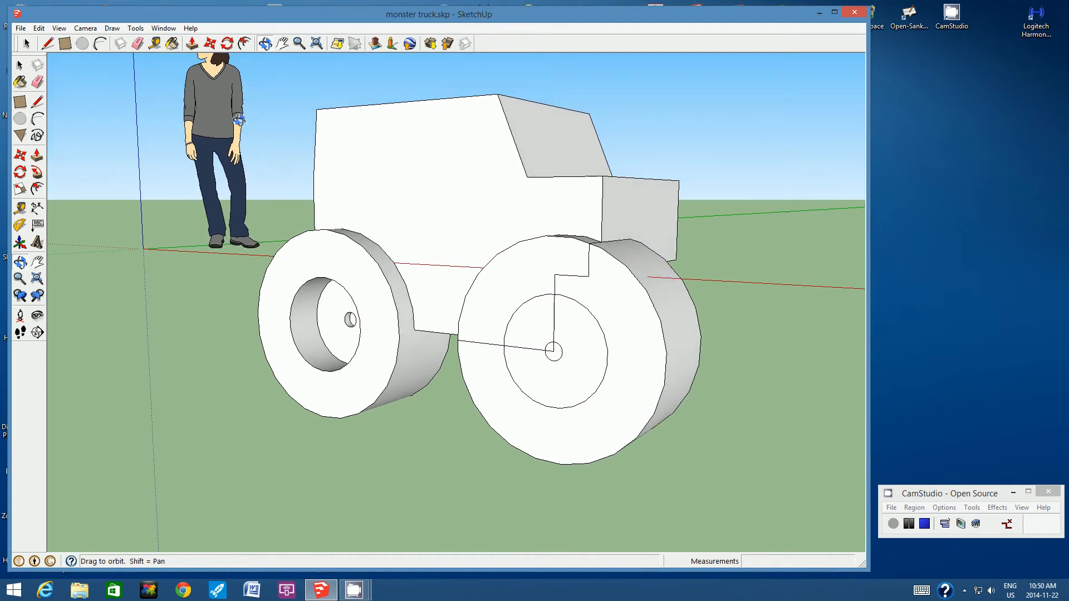
pyautogui.click(192, 44)
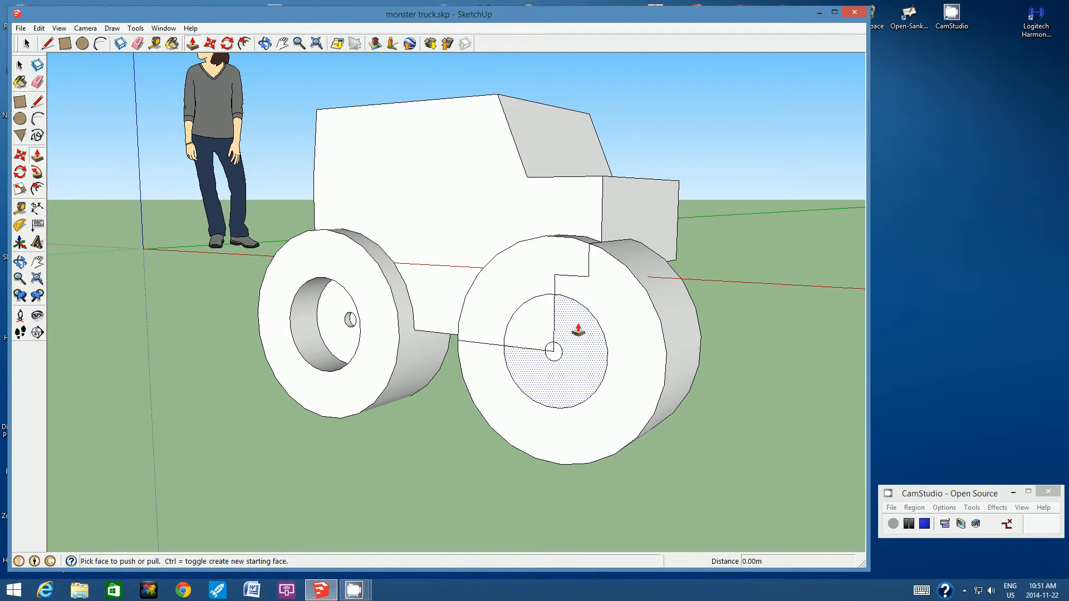
pyautogui.click(562, 381)
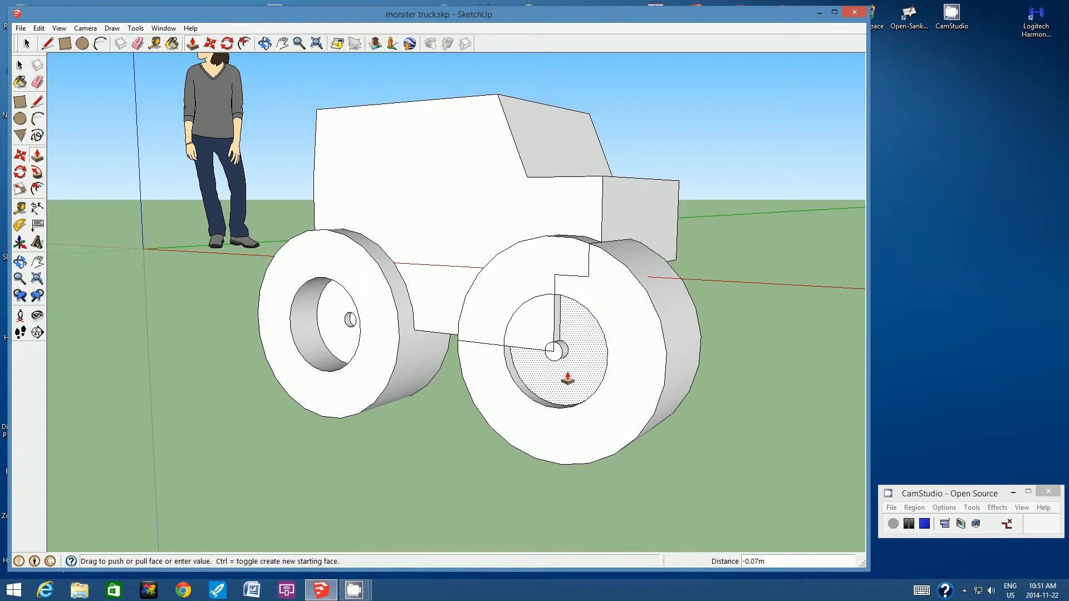
pyautogui.write('25cm')
pyautogui.press('Return')
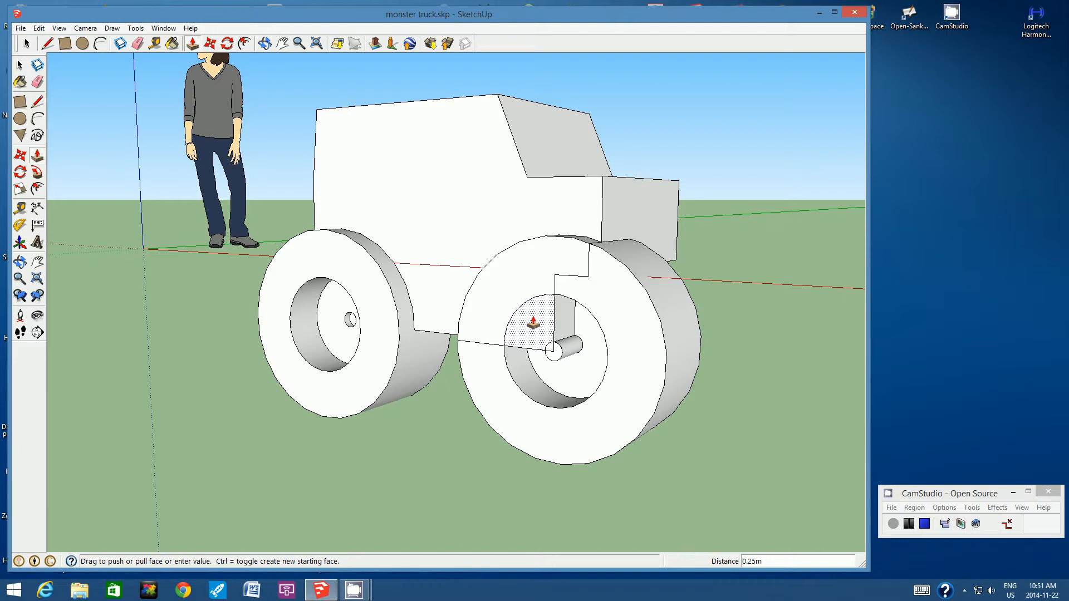
pyautogui.moveTo(533, 323); pyautogui.dragTo(543, 323)
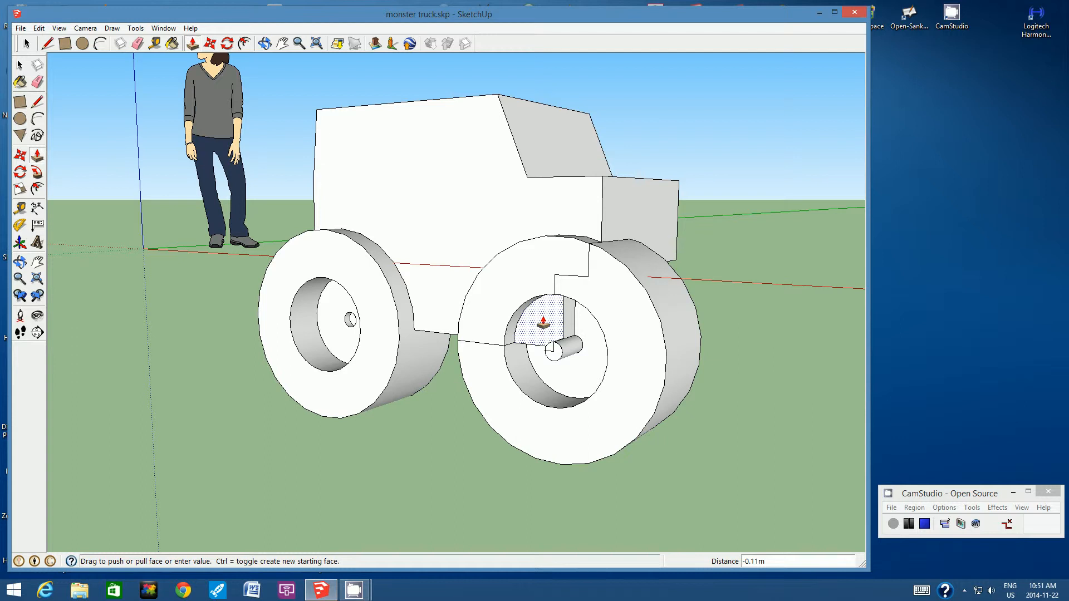
pyautogui.write('25cm')
pyautogui.press('Return')
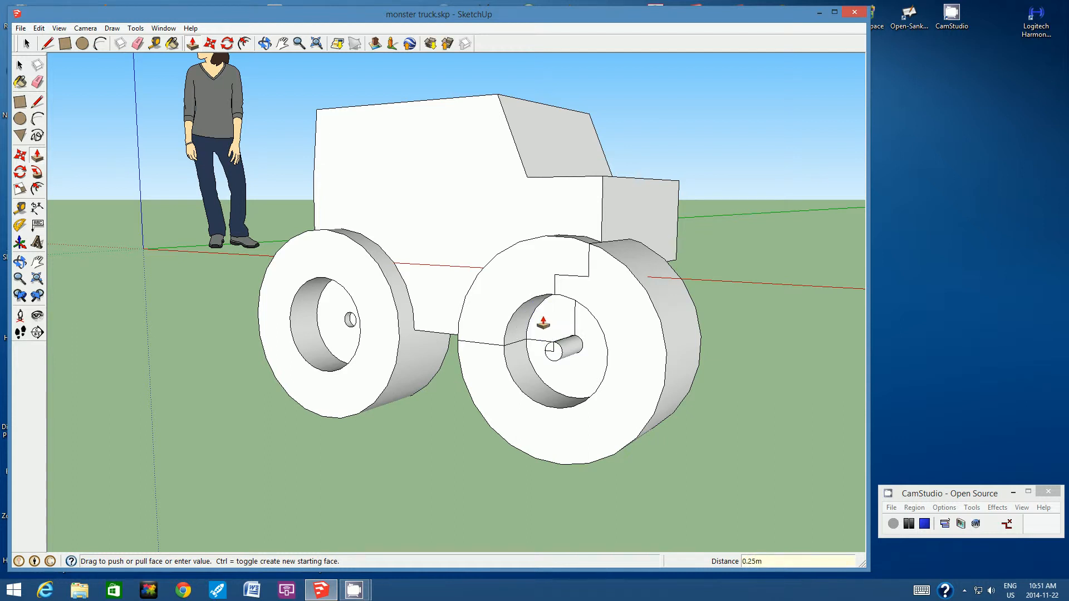
# - Push the larger section of the front wheel's hub face inward with a distance of 30 cm
pyautogui.click(300, 45)
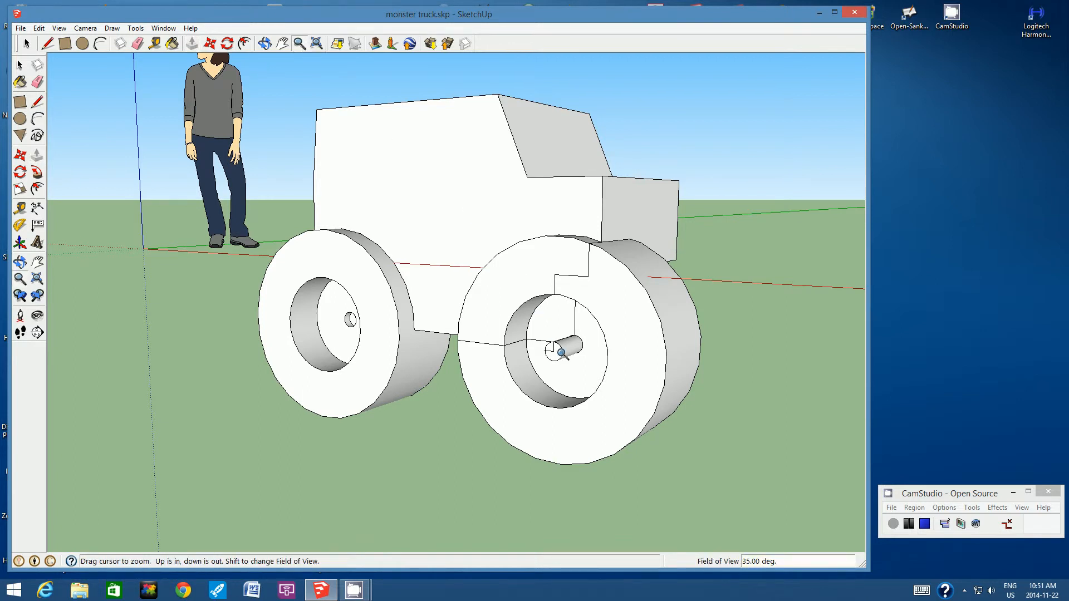
pyautogui.scroll(1, 563, 353)
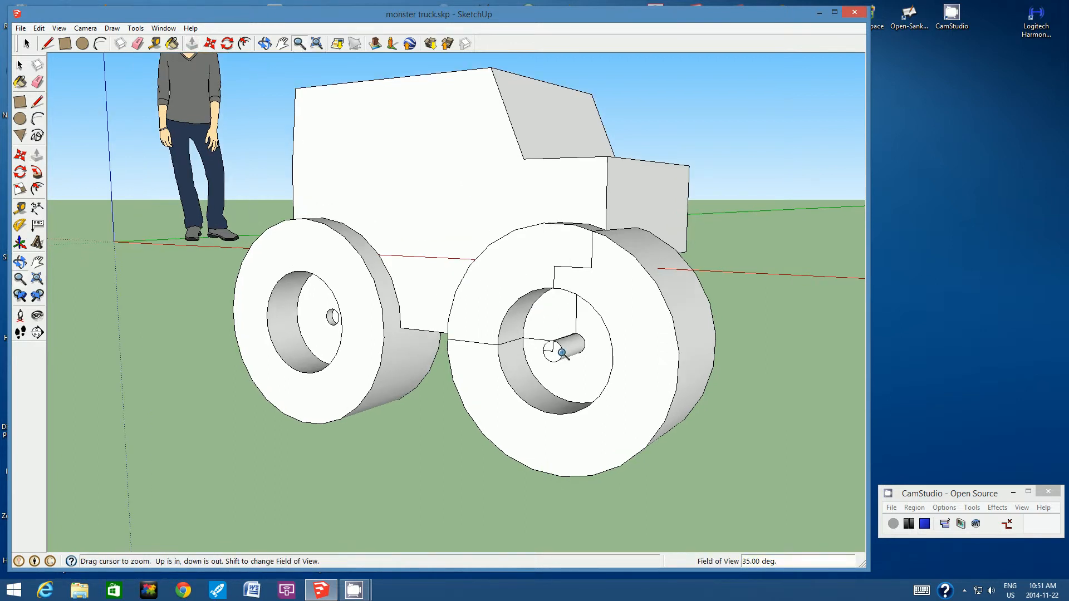
pyautogui.scroll(2, 562, 353)
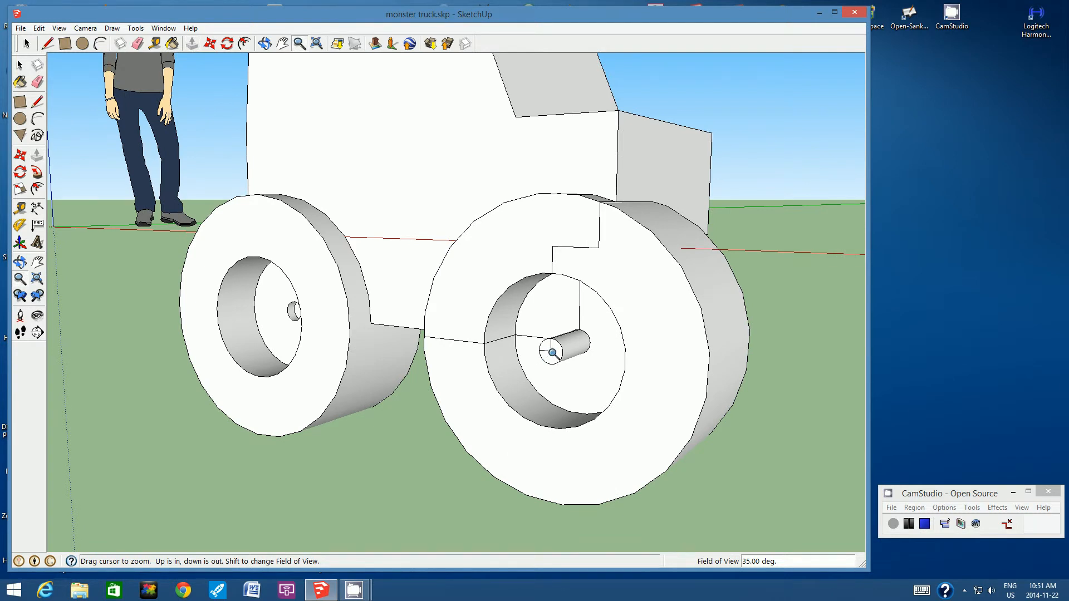
pyautogui.scroll(1, 553, 354)
pyautogui.scroll(1, 553, 353)
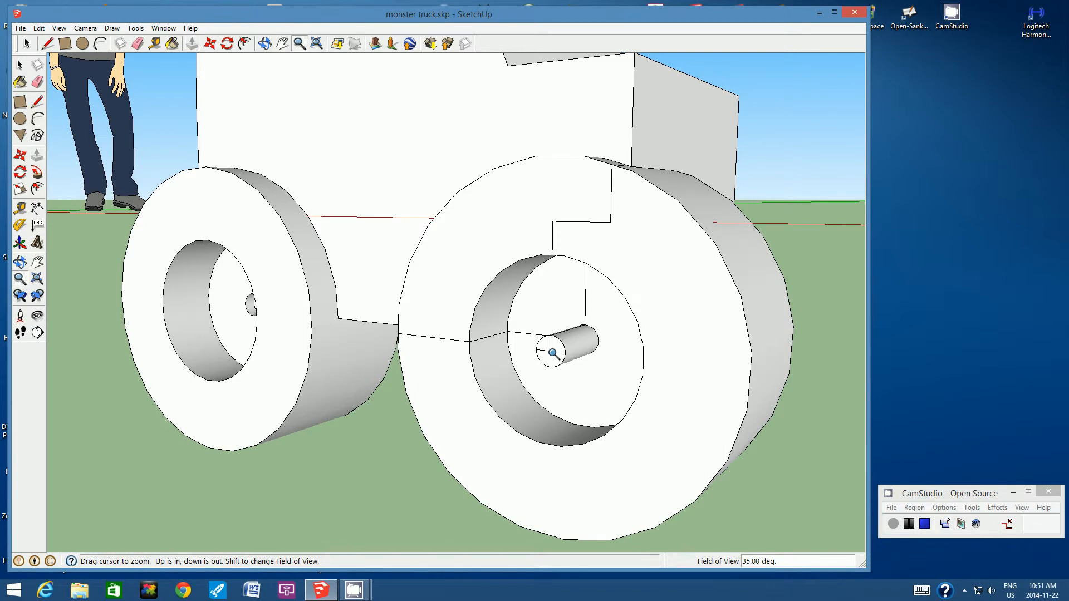
pyautogui.click(192, 47)
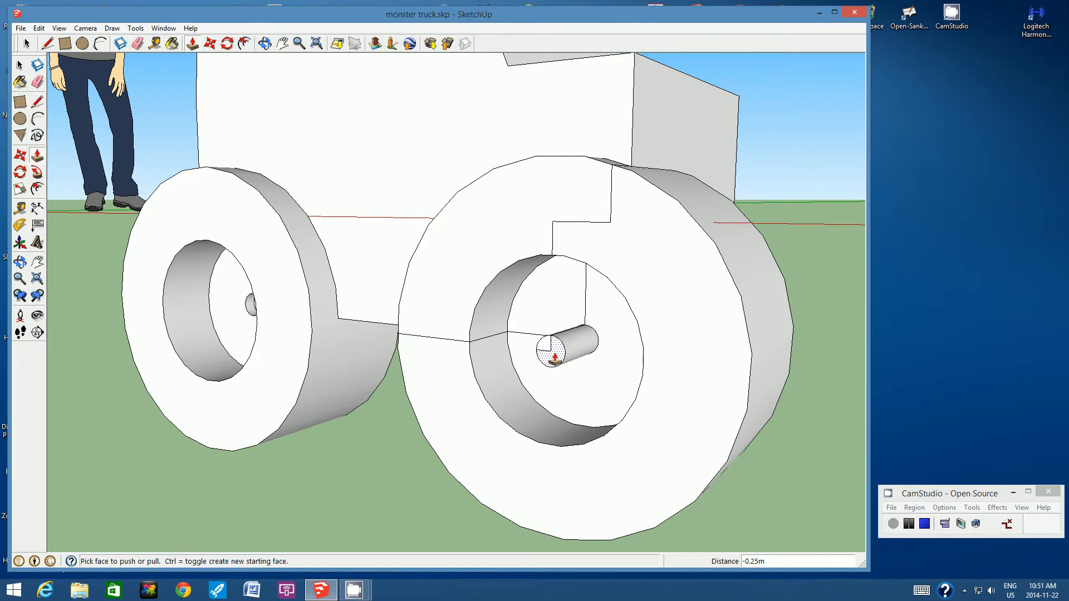
pyautogui.moveTo(555, 356); pyautogui.dragTo(577, 354)
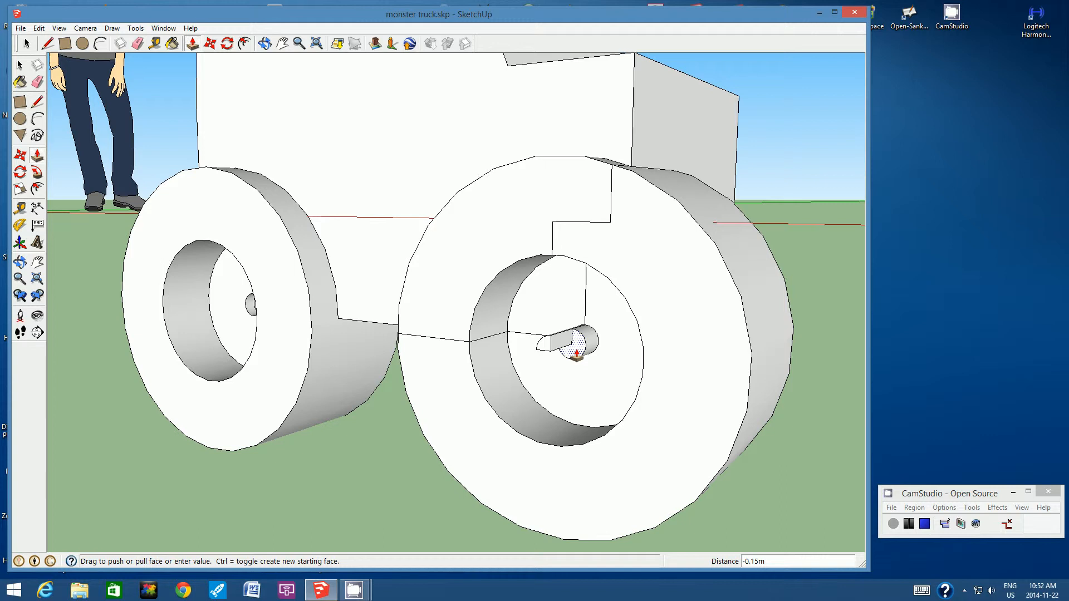
pyautogui.write('30')
pyautogui.press('Return')
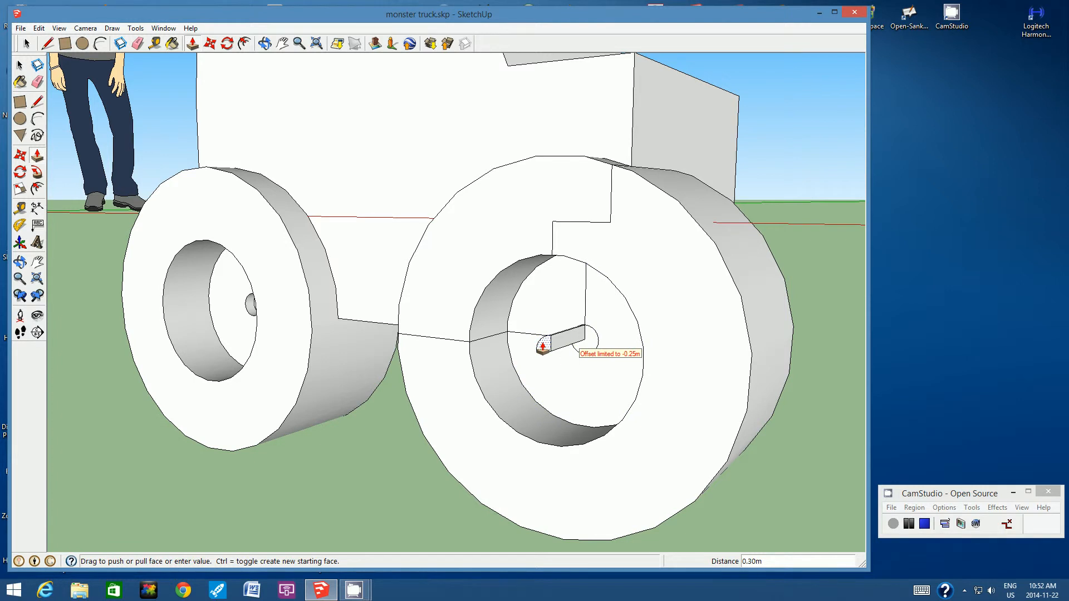
# - Push the smaller section of the front wheel's hub face inward 30 cm and the larger section inward 5 cm
pyautogui.click(543, 347)
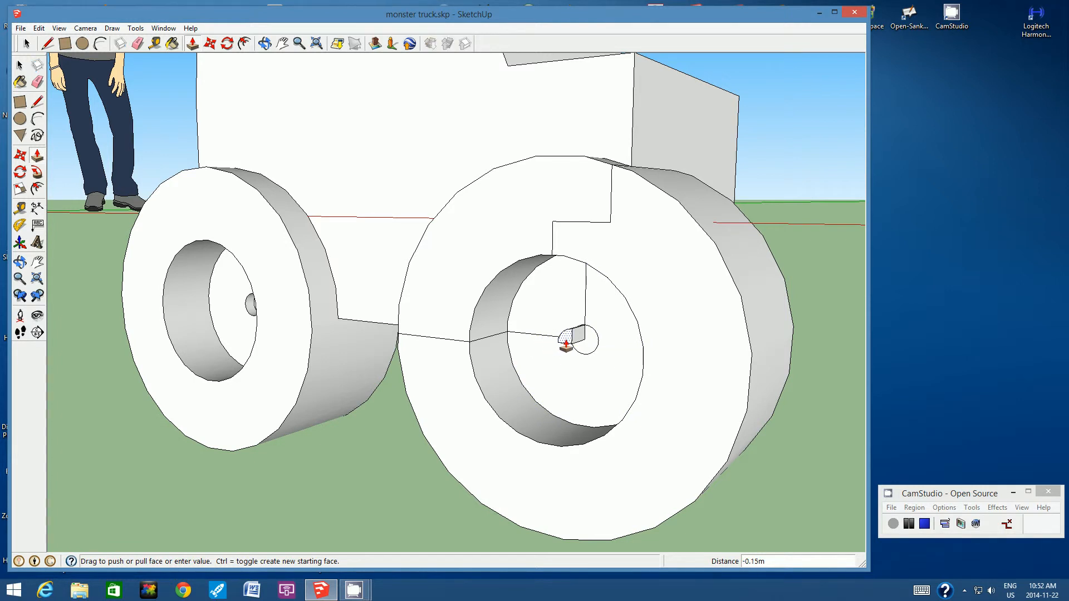
pyautogui.write('30cm')
pyautogui.press('Return')
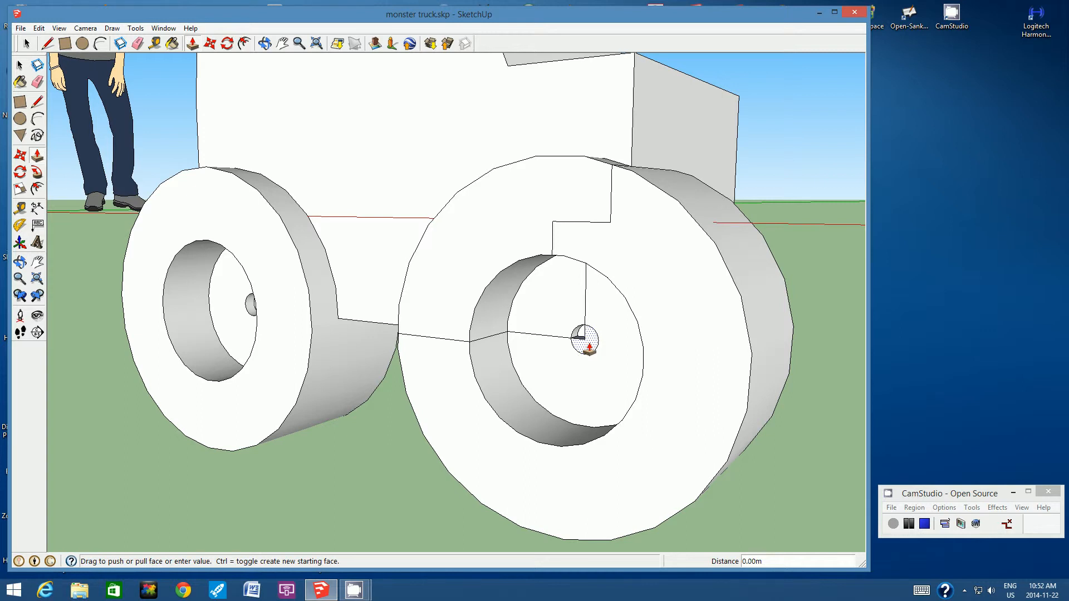
pyautogui.moveTo(589, 348); pyautogui.dragTo(594, 350)
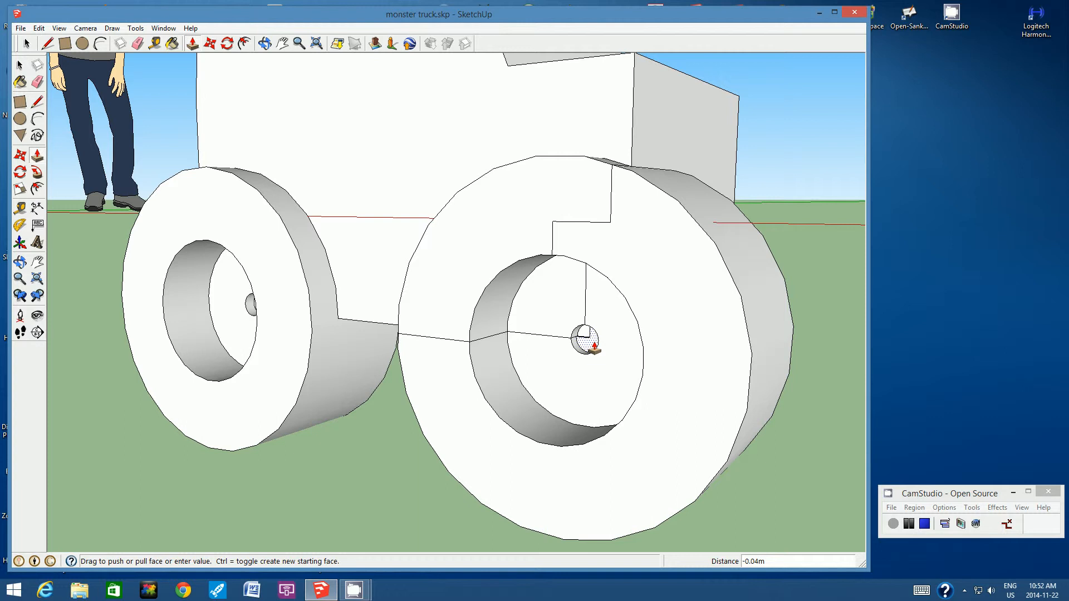
pyautogui.write('5')
pyautogui.press('Return')
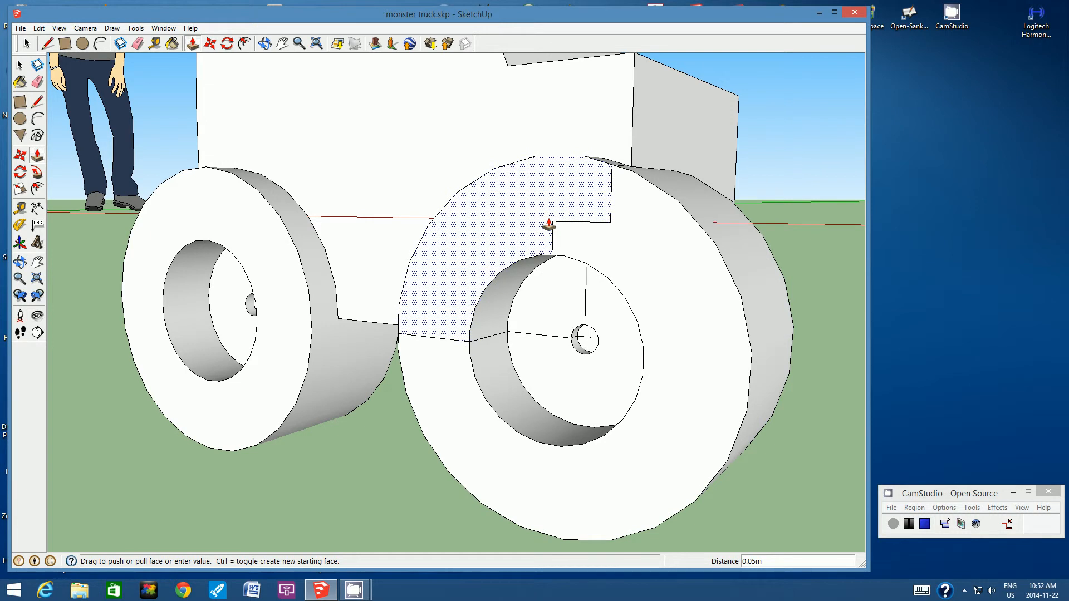
# - Hide the three leftover edges forming the stepped outline on the upper part of the front tire's outer face
pyautogui.click(26, 44)
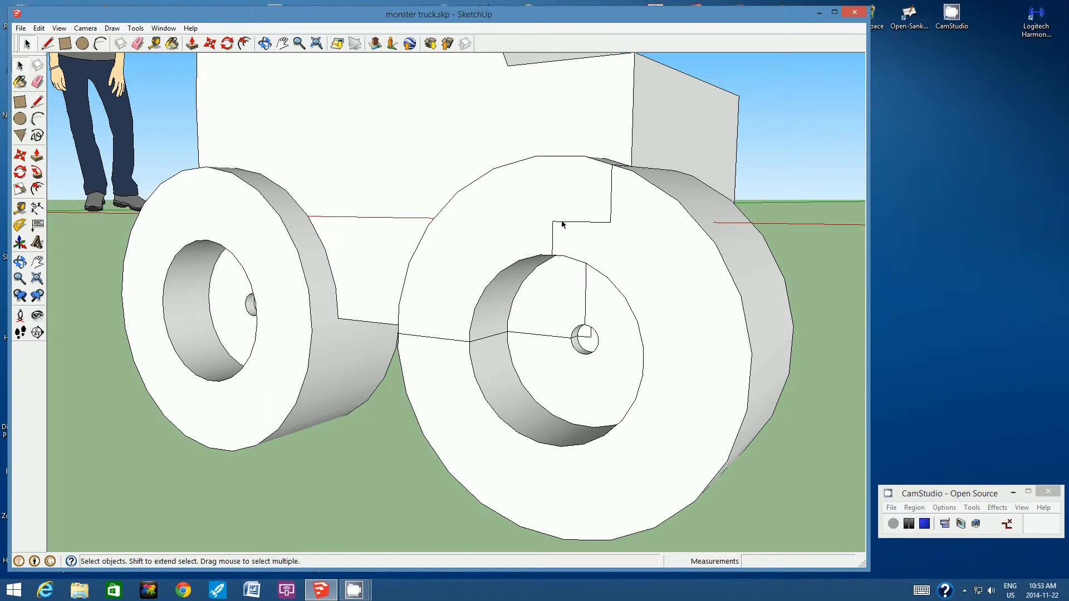
pyautogui.rightClick(612, 201)
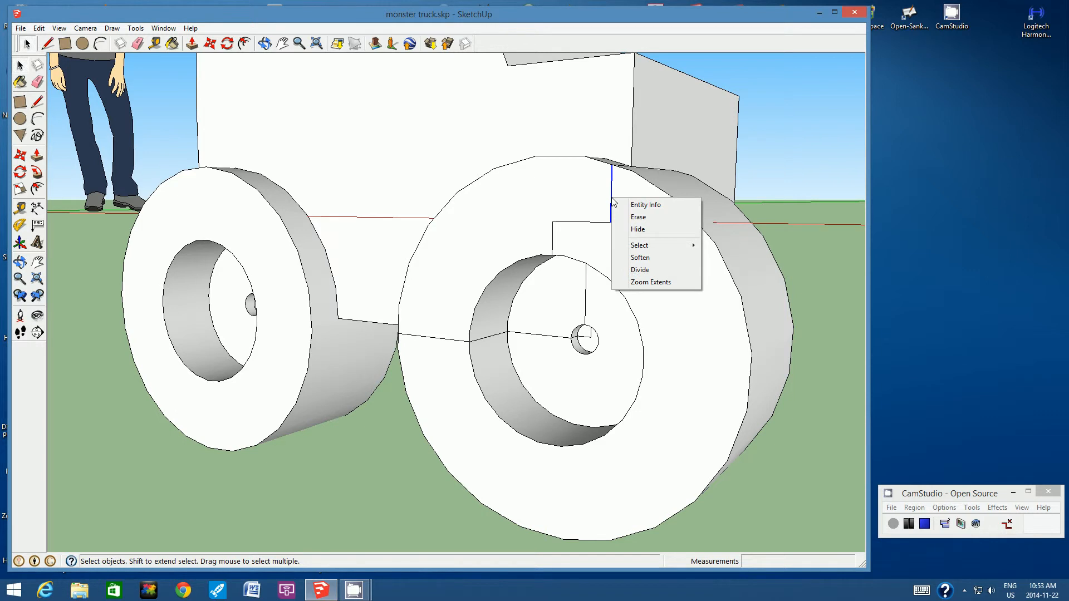
pyautogui.click(637, 230)
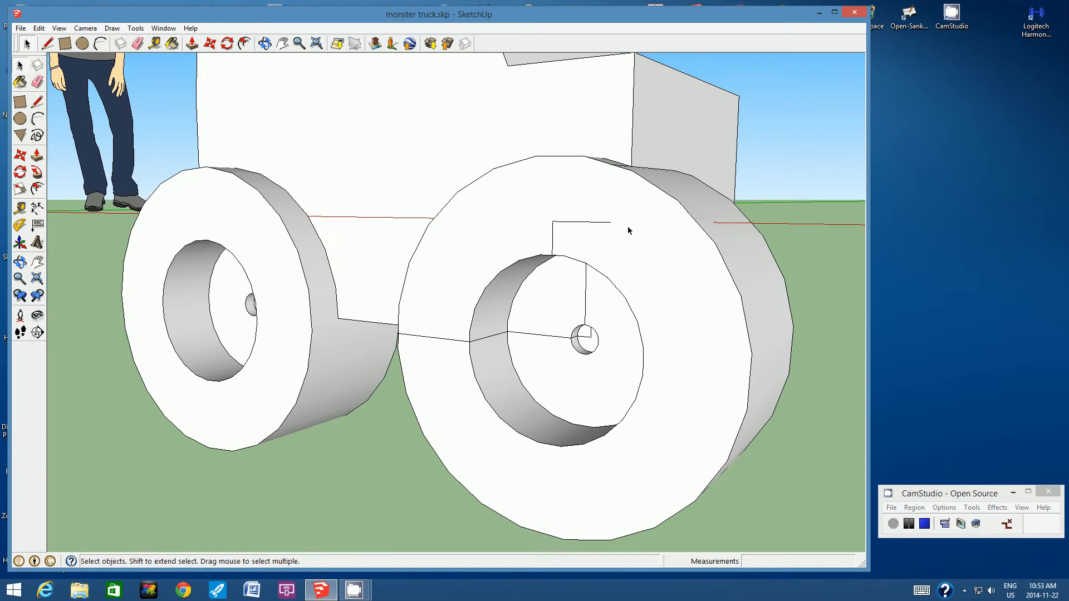
pyautogui.rightClick(588, 223)
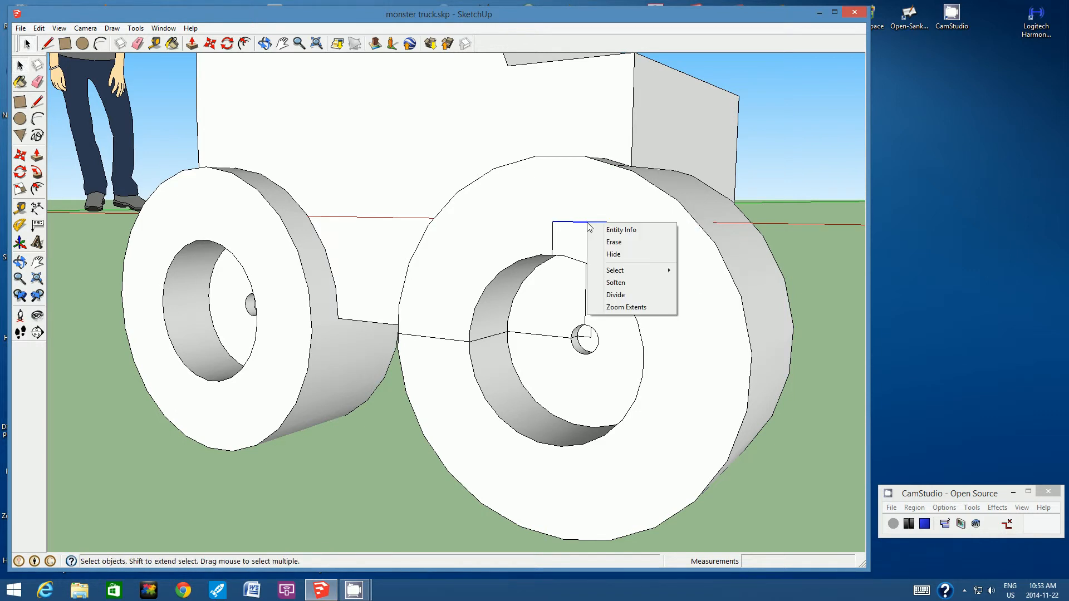
pyautogui.click(614, 254)
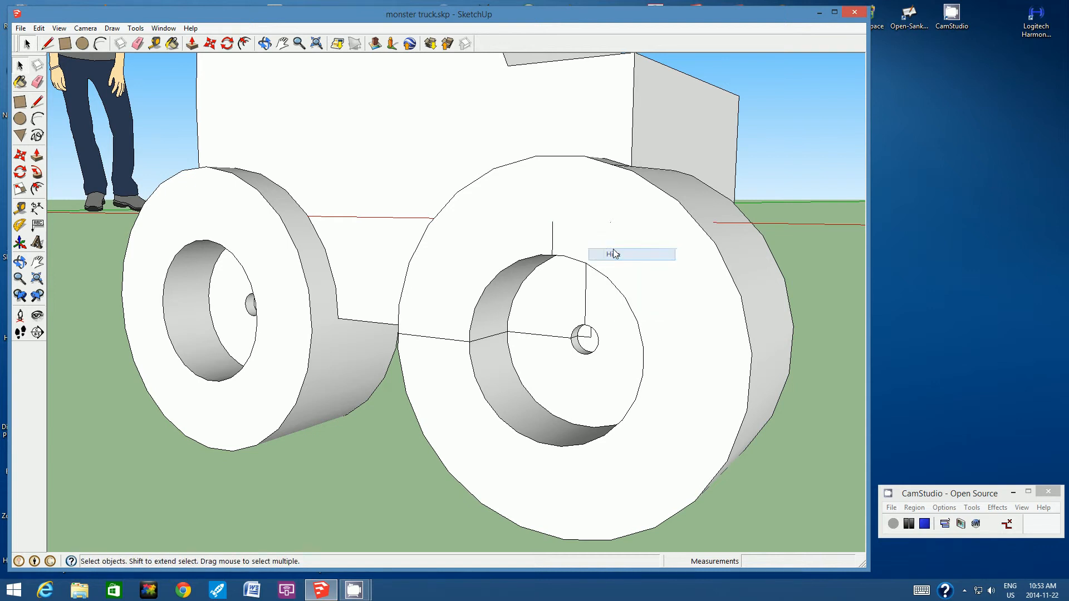
pyautogui.rightClick(553, 240)
pyautogui.click(579, 271)
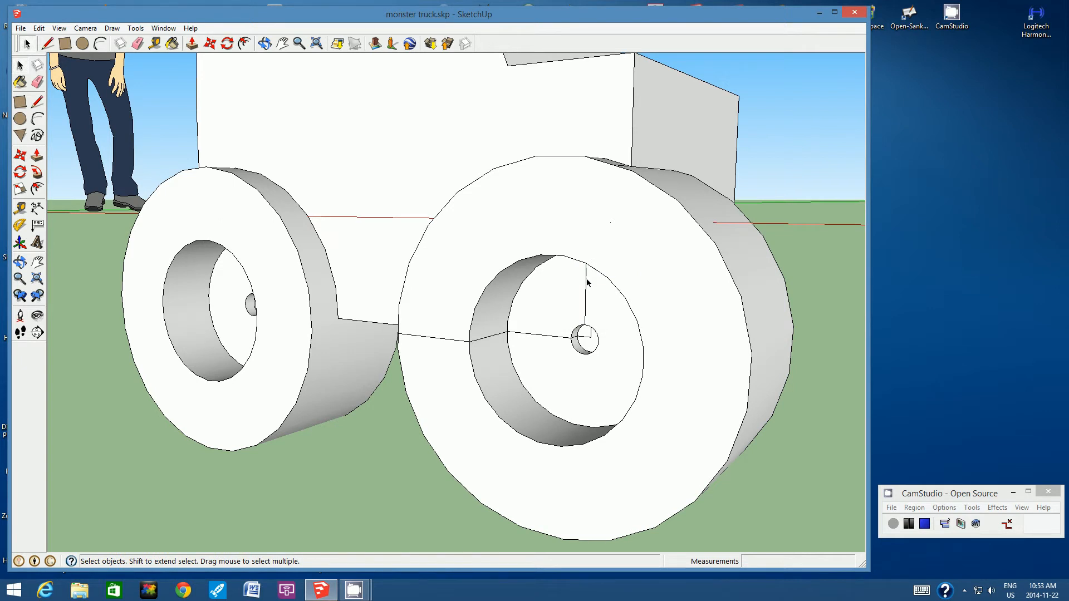
# - Hide the vertical edge on the front wheel's recessed rim face and the leftover edges inside its hub hole
pyautogui.rightClick(587, 283)
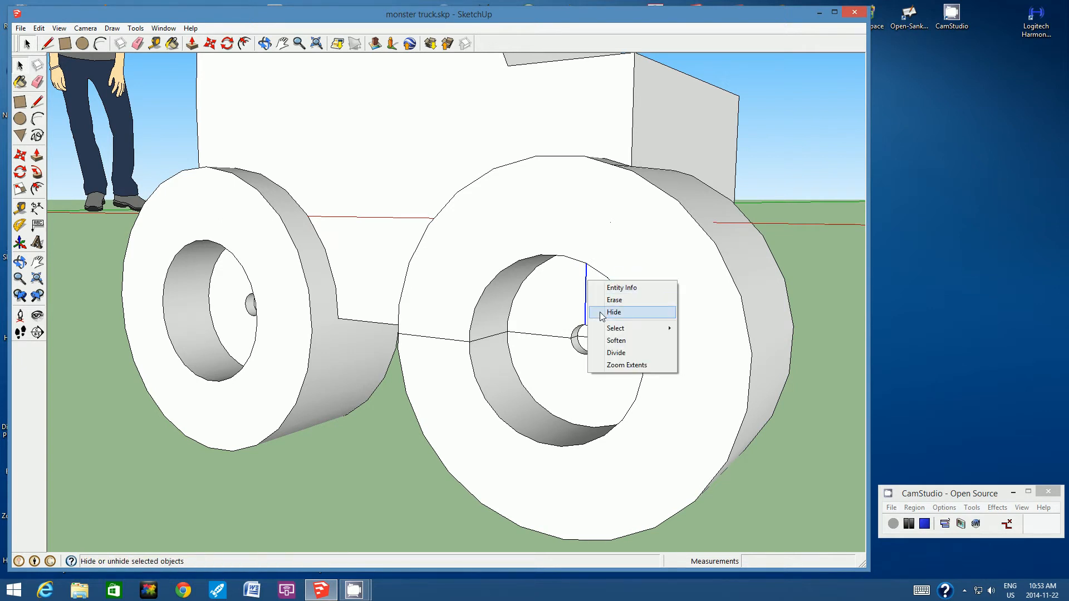
pyautogui.click(593, 312)
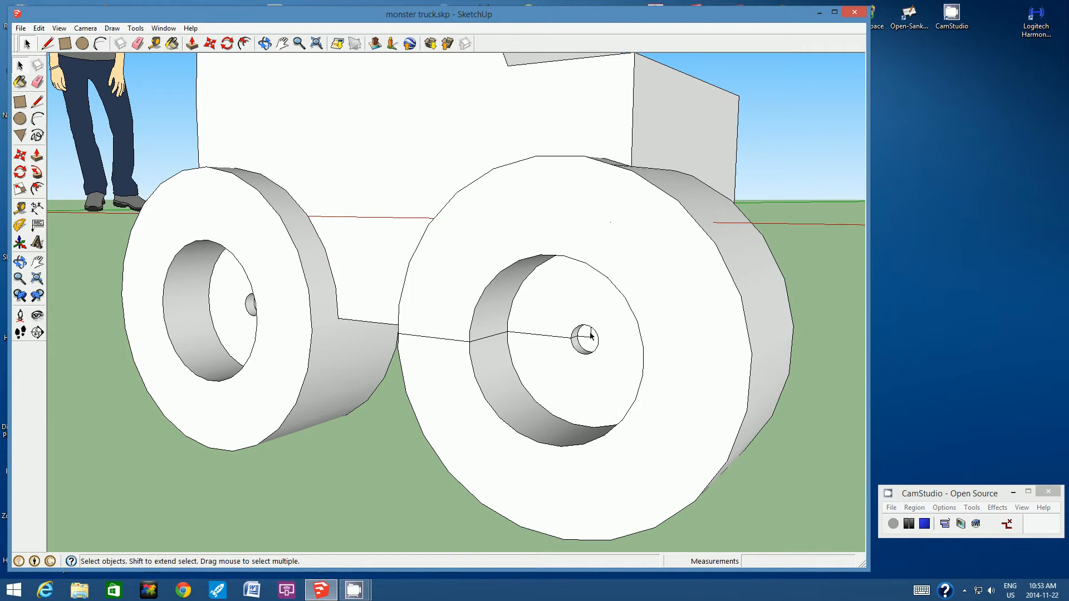
pyautogui.rightClick(592, 336)
pyautogui.click(613, 366)
pyautogui.rightClick(583, 339)
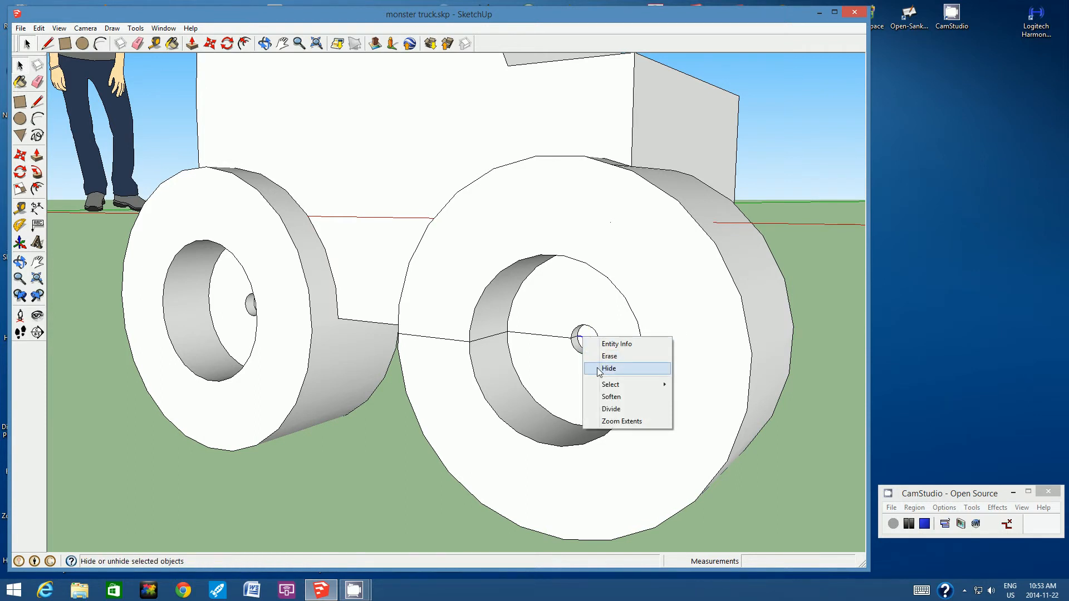
pyautogui.click(594, 365)
pyautogui.rightClick(573, 339)
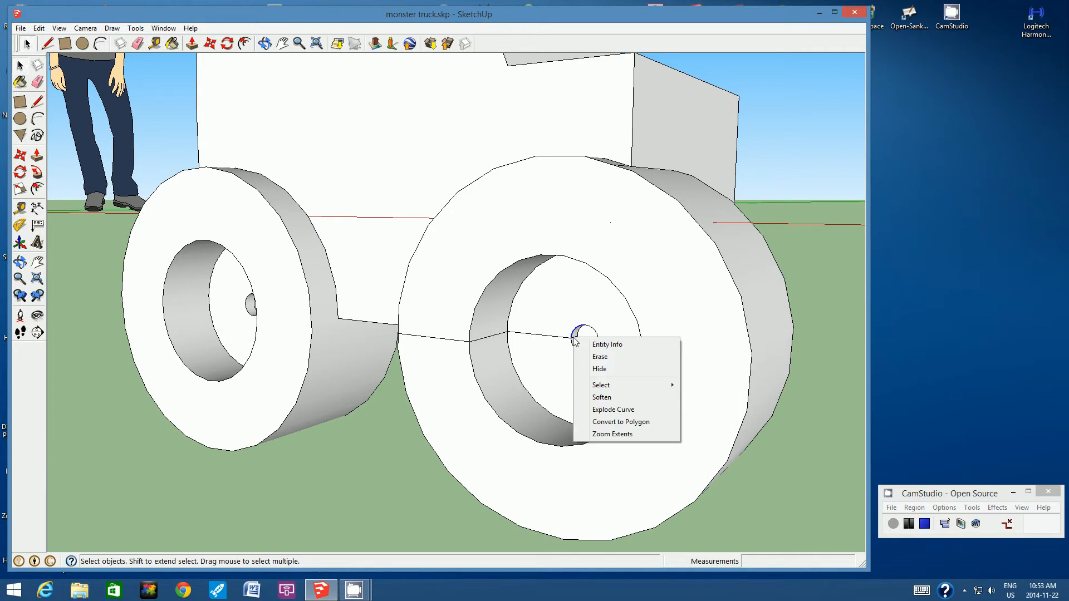
pyautogui.click(587, 333)
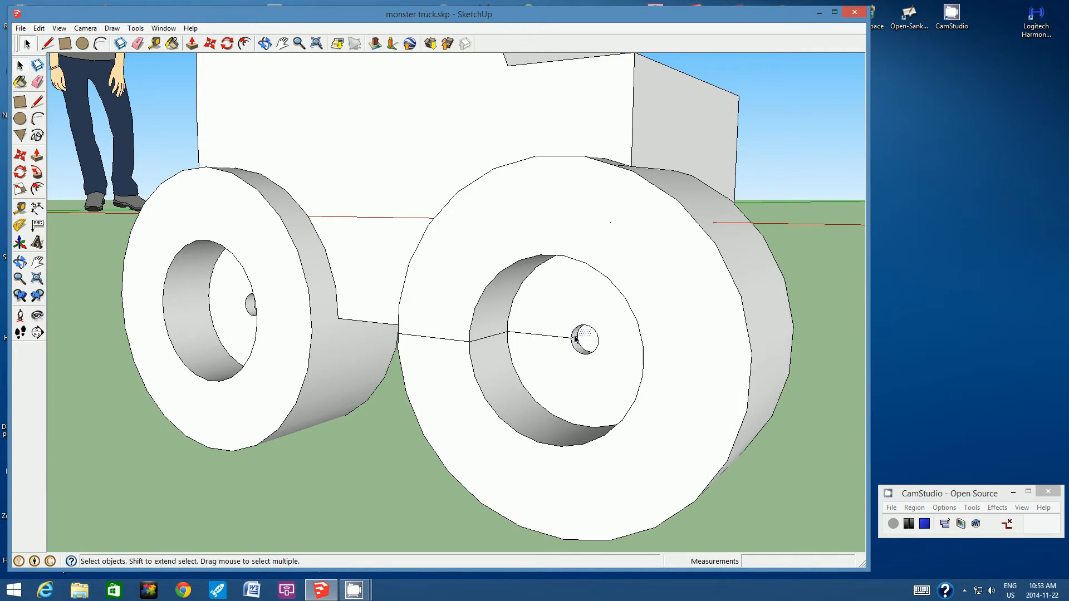
pyautogui.rightClick(576, 339)
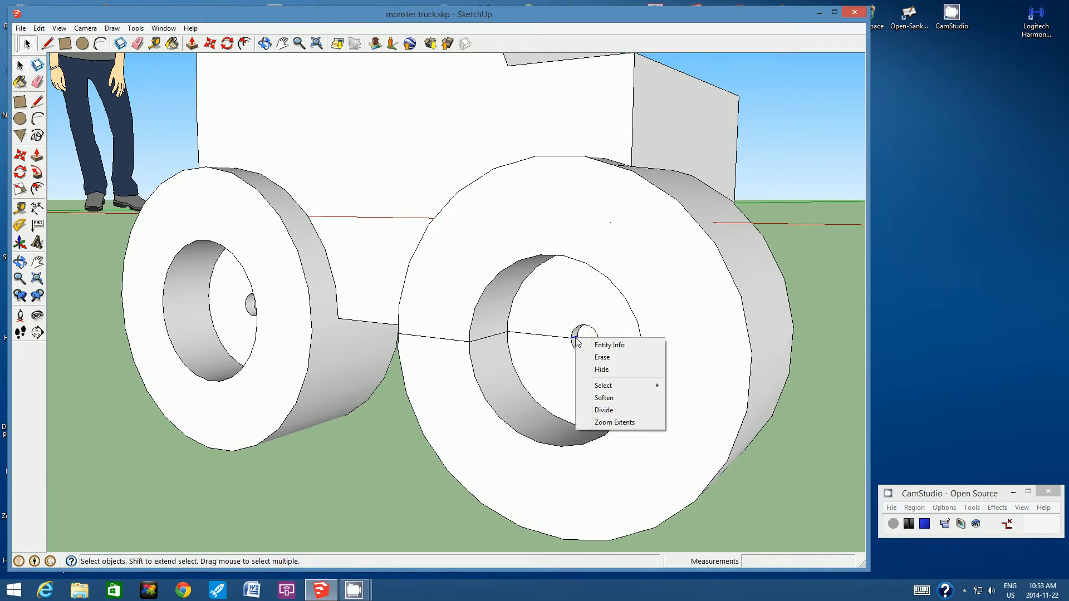
pyautogui.click(599, 370)
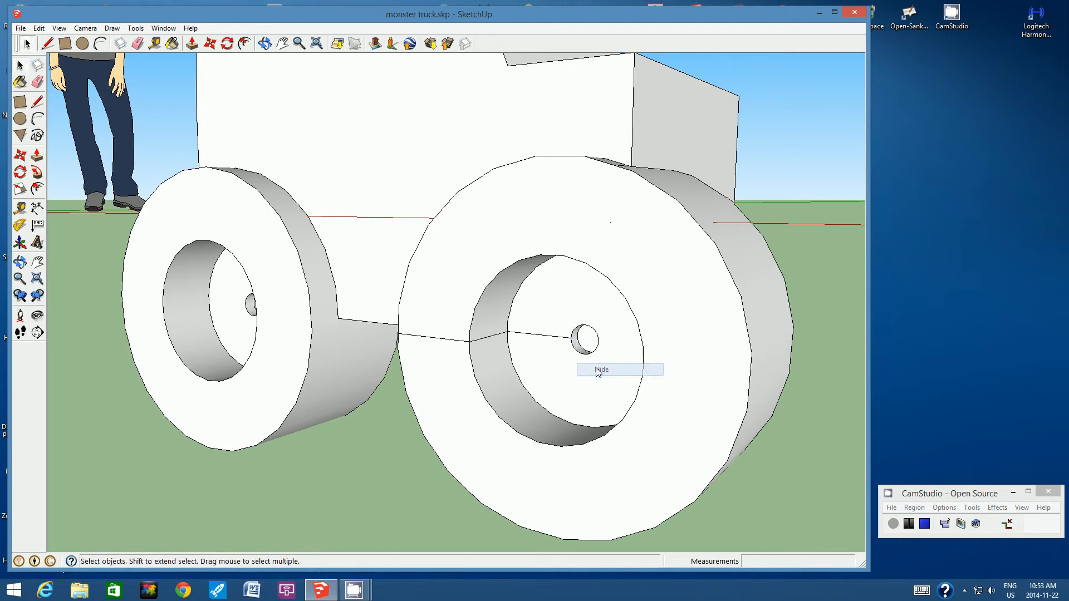
# - Hide the leftover horizontal edges crossing the front wheel's rim face, the recess wall and the tire's outer face
pyautogui.rightClick(548, 337)
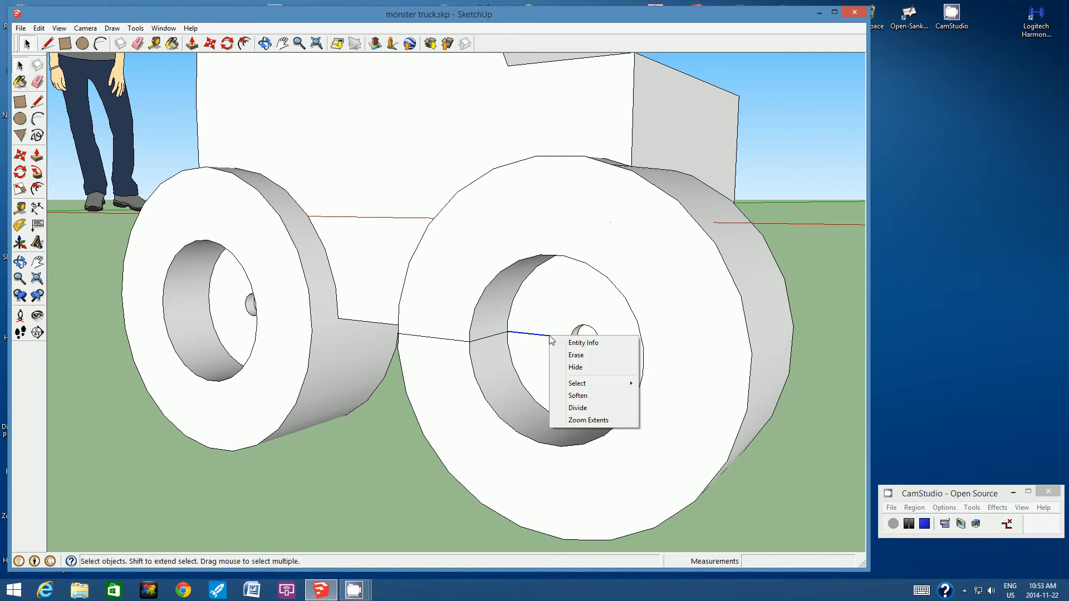
pyautogui.click(574, 368)
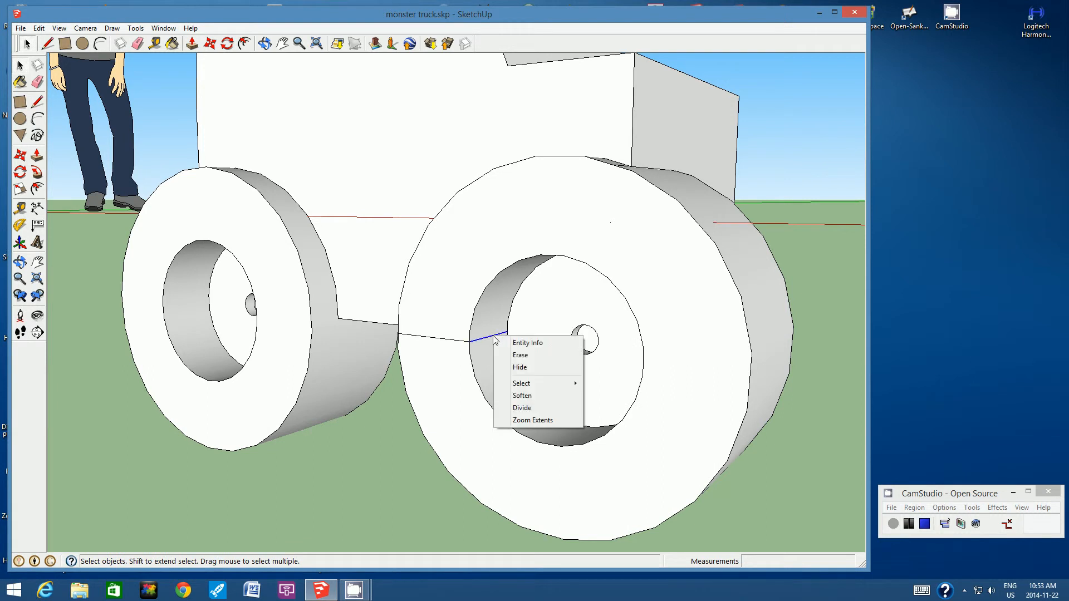
pyautogui.rightClick(495, 336)
pyautogui.click(528, 368)
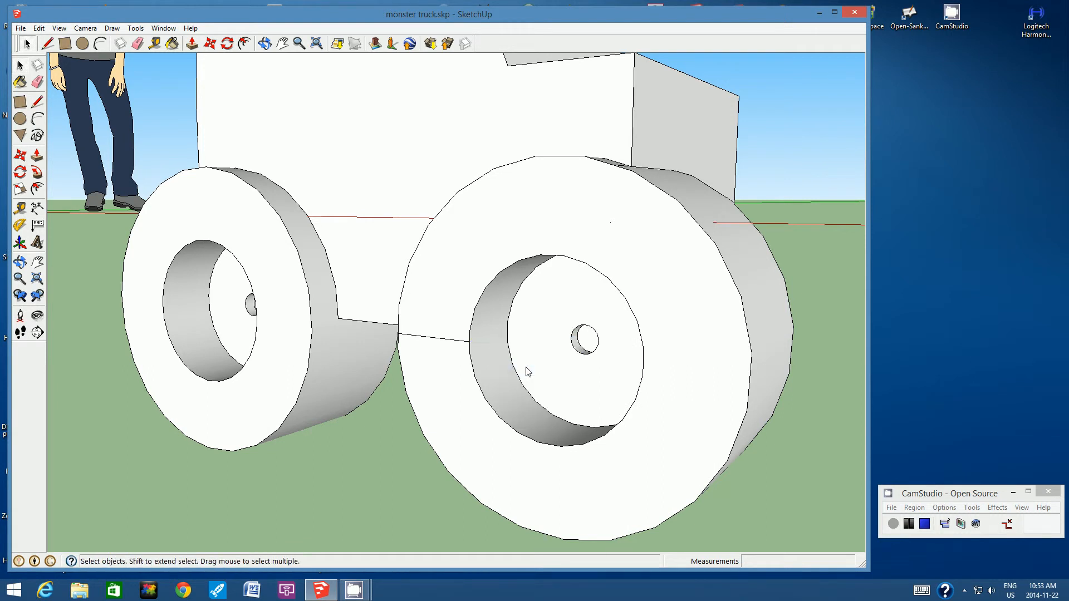
pyautogui.rightClick(423, 340)
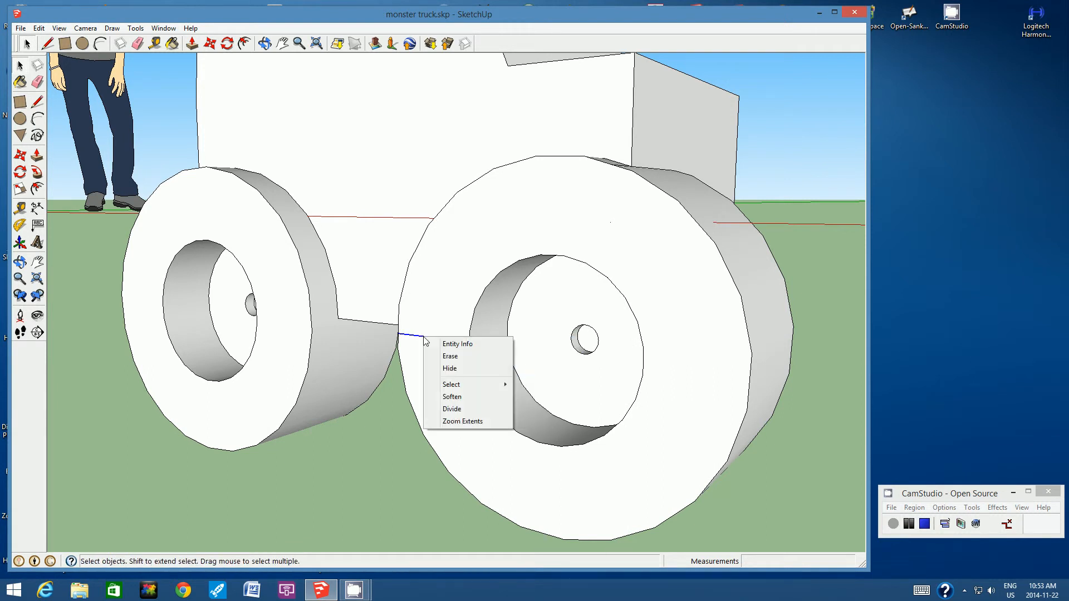
pyautogui.click(459, 369)
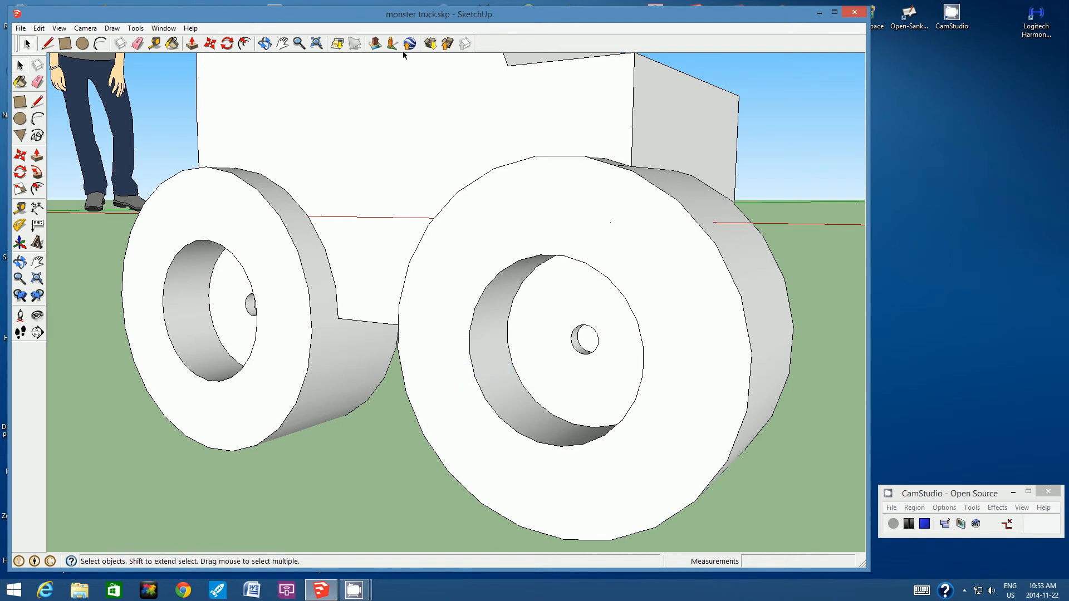
# - Hide the leftover edge on the upper inside wall of the front wheel's rim recess
pyautogui.click(265, 44)
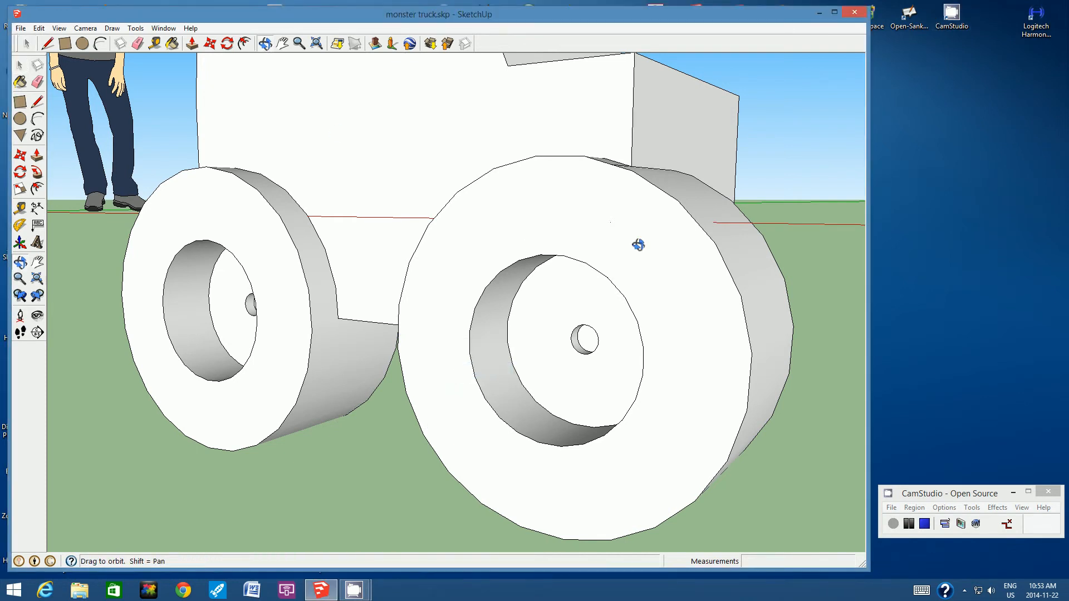
pyautogui.moveTo(607, 328); pyautogui.dragTo(651, 205)
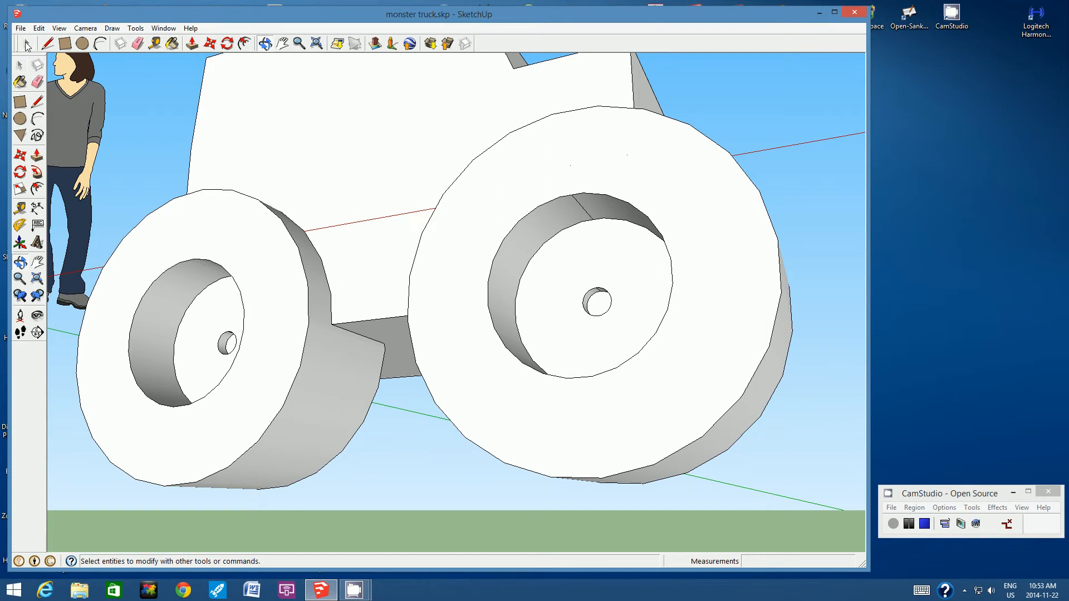
pyautogui.click(26, 45)
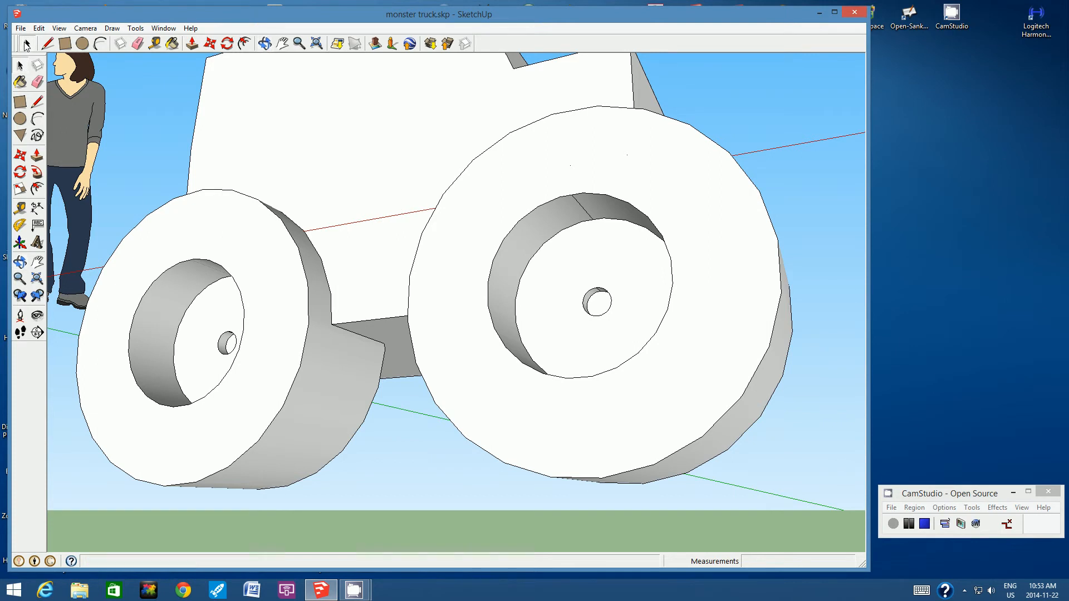
pyautogui.rightClick(583, 211)
pyautogui.click(606, 240)
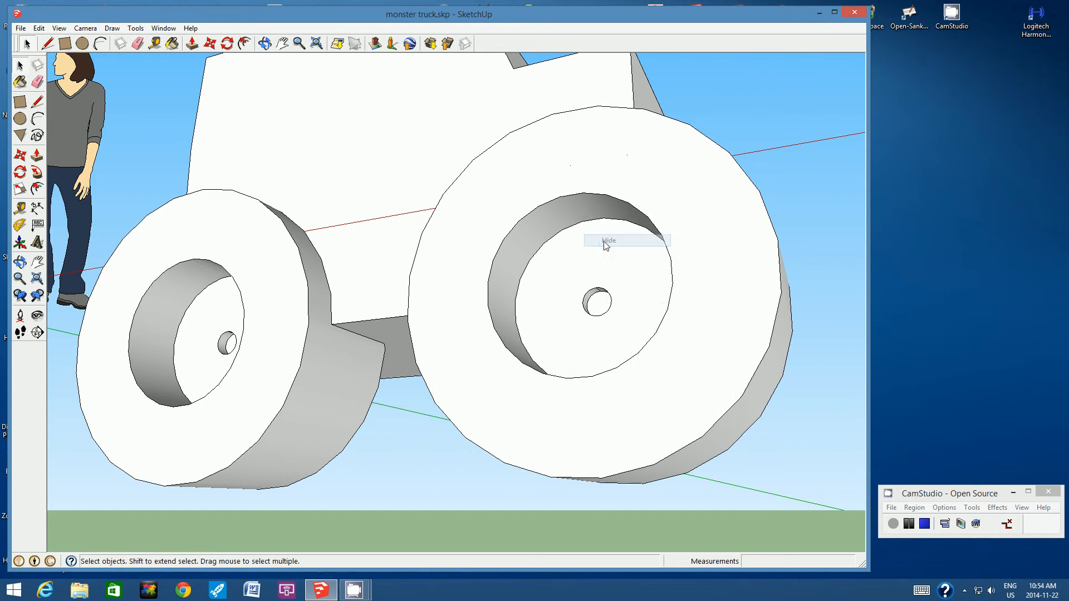
# - Hide the leftover edge crossing the front tire's tread beside the corner of the truck body
pyautogui.click(265, 43)
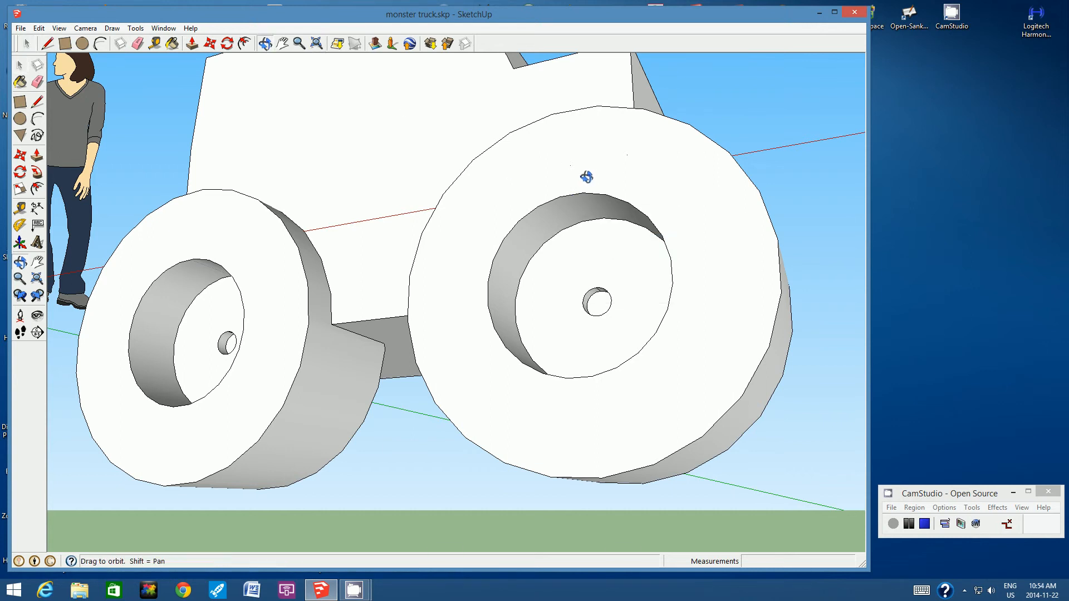
pyautogui.moveTo(587, 176); pyautogui.dragTo(592, 279)
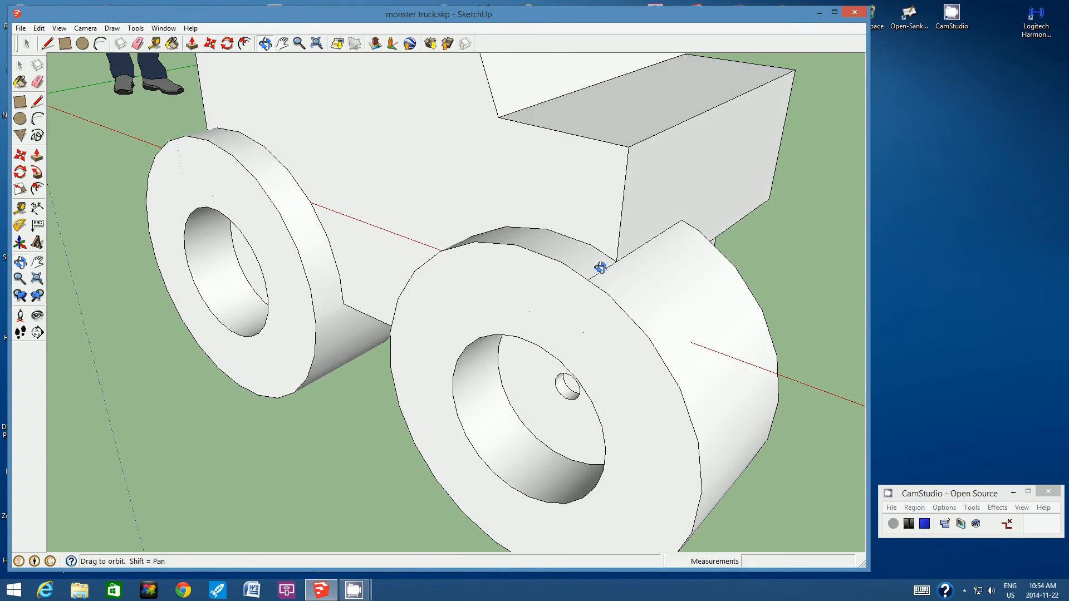
pyautogui.click(27, 44)
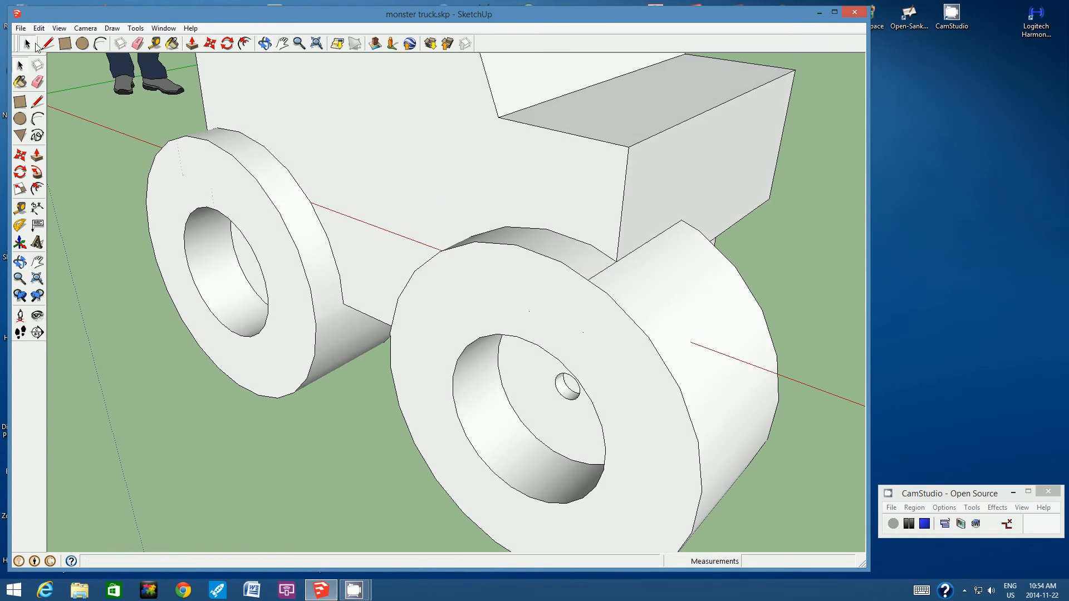
pyautogui.rightClick(603, 273)
pyautogui.click(619, 301)
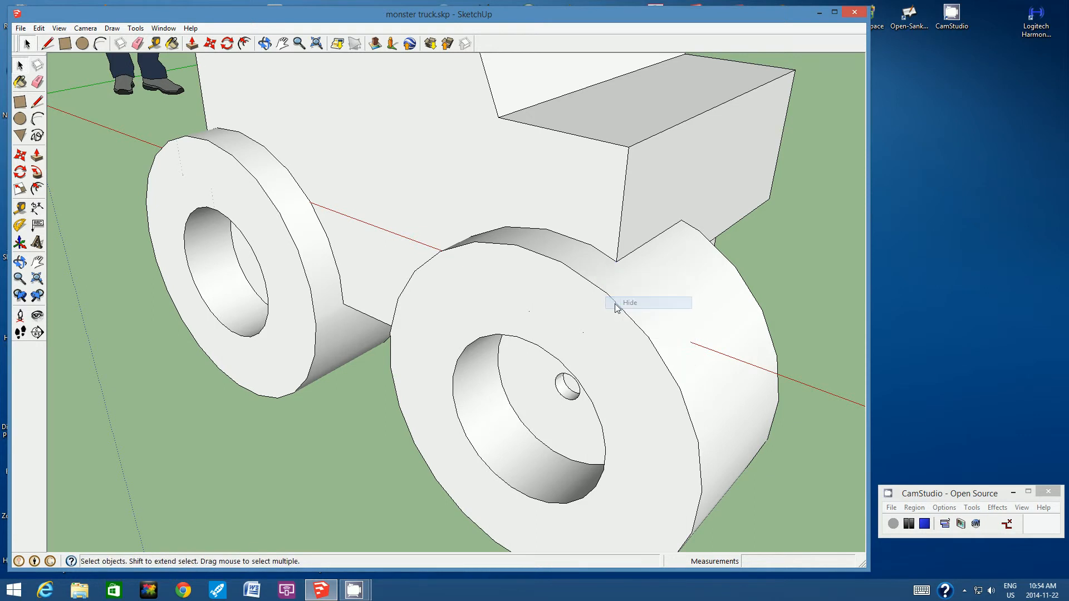
# - Hide the leftover edge crossing the front tire's tread on the side facing the rear wheel
pyautogui.click(265, 44)
pyautogui.moveTo(506, 336)
pyautogui.mouseDown()
pyautogui.moveTo(628, 216)
pyautogui.moveTo(547, 353)
pyautogui.moveTo(704, 306)
pyautogui.moveTo(513, 329)
pyautogui.moveTo(615, 411)
pyautogui.moveTo(485, 288)
pyautogui.mouseUp()
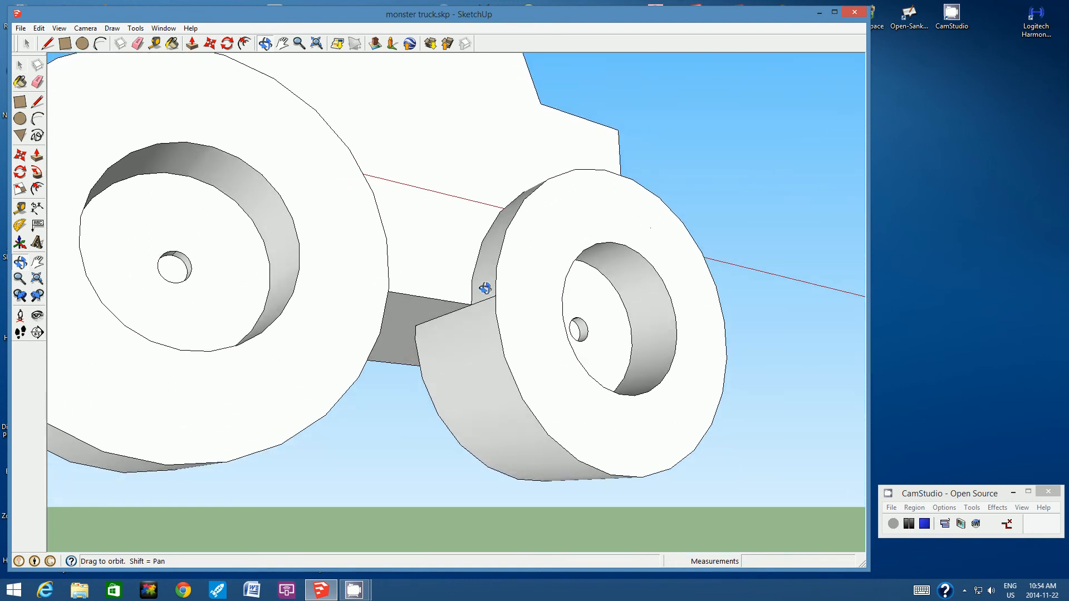
pyautogui.click(27, 44)
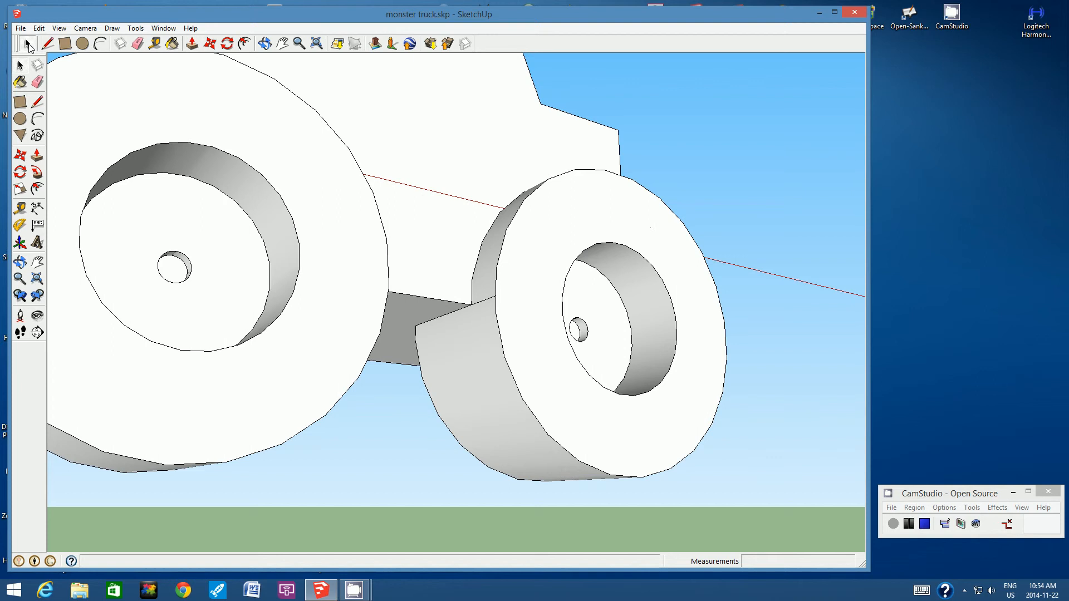
pyautogui.rightClick(493, 301)
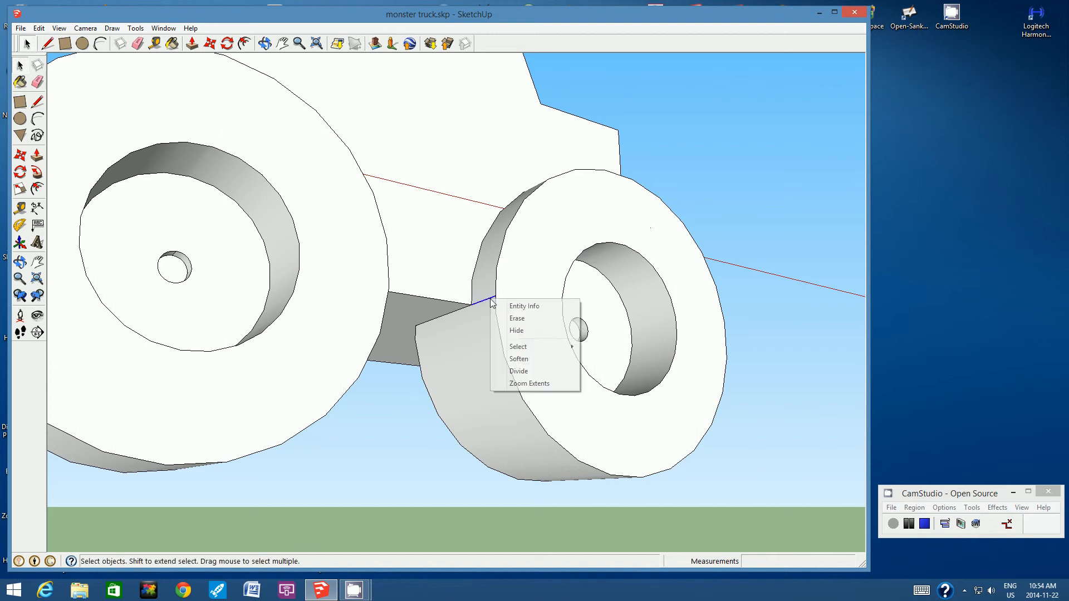
pyautogui.click(517, 330)
pyautogui.click(265, 44)
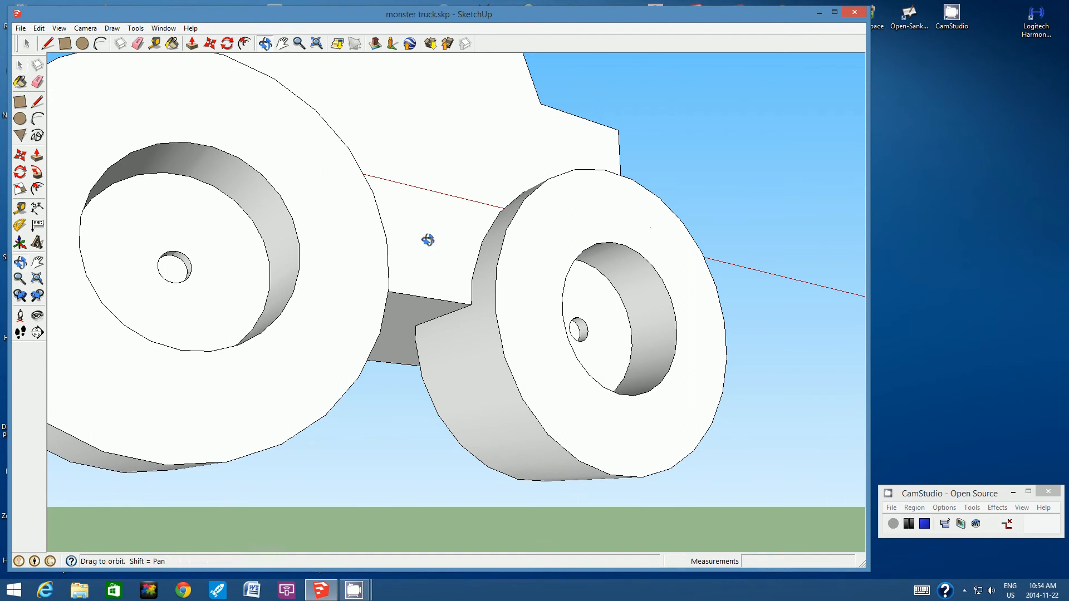
pyautogui.moveTo(427, 239); pyautogui.dragTo(663, 193)
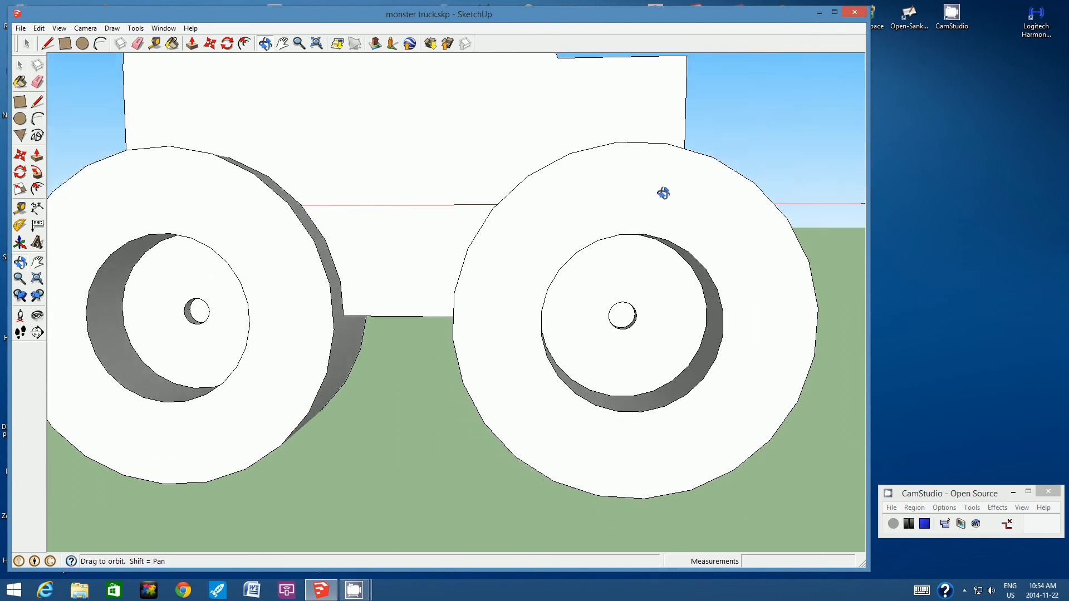
# - Examine both finished wheels, then inspect the truck body from its wheelless side, its front and its rear
pyautogui.click(298, 43)
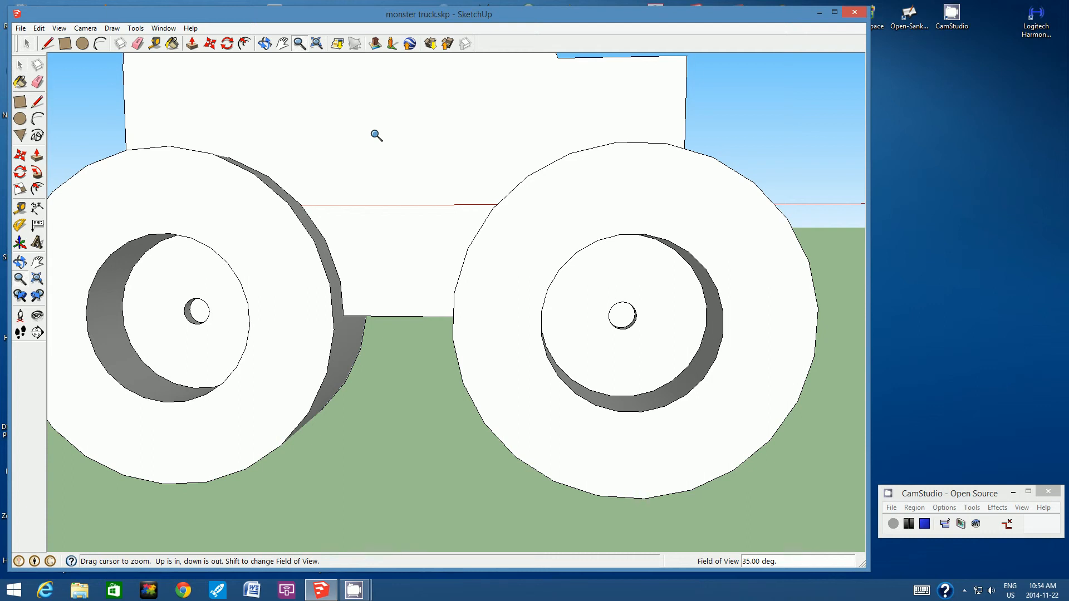
pyautogui.scroll(-5, 376, 135)
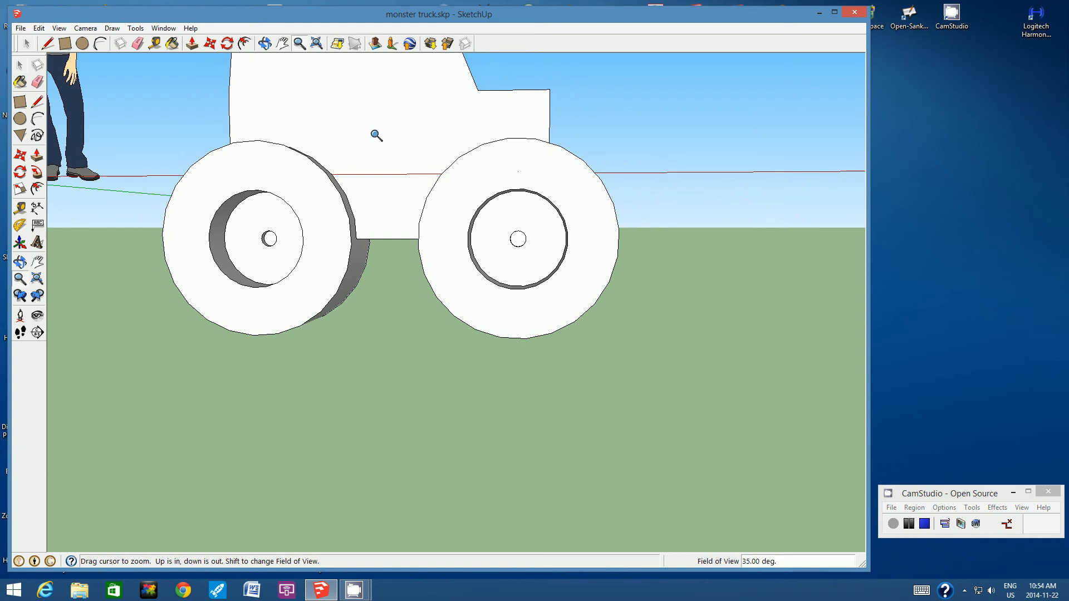
pyautogui.scroll(-1, 377, 135)
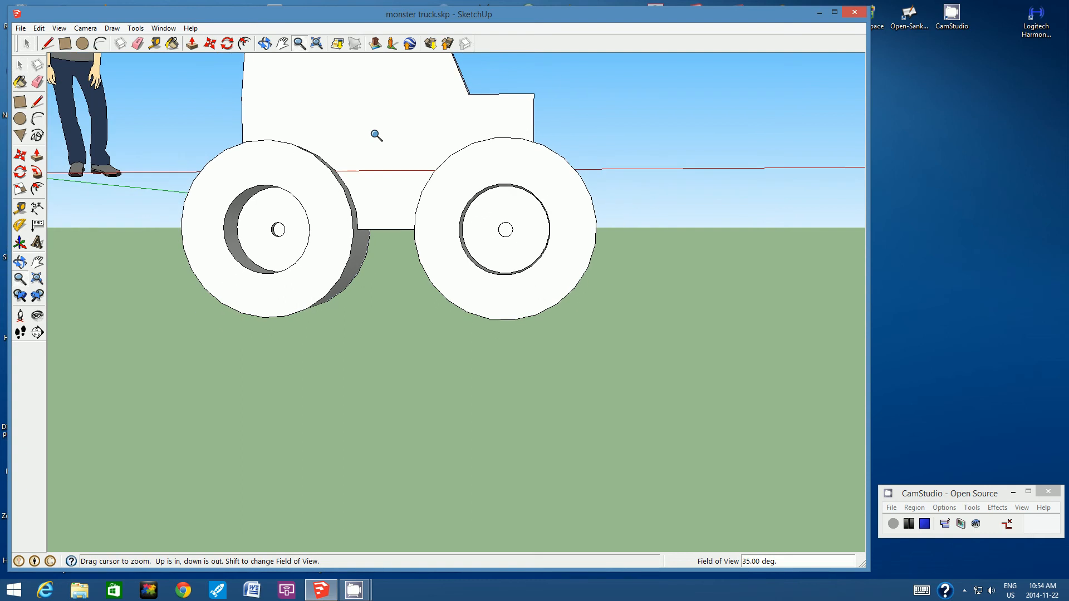
pyautogui.click(284, 44)
pyautogui.moveTo(353, 127); pyautogui.dragTo(452, 220)
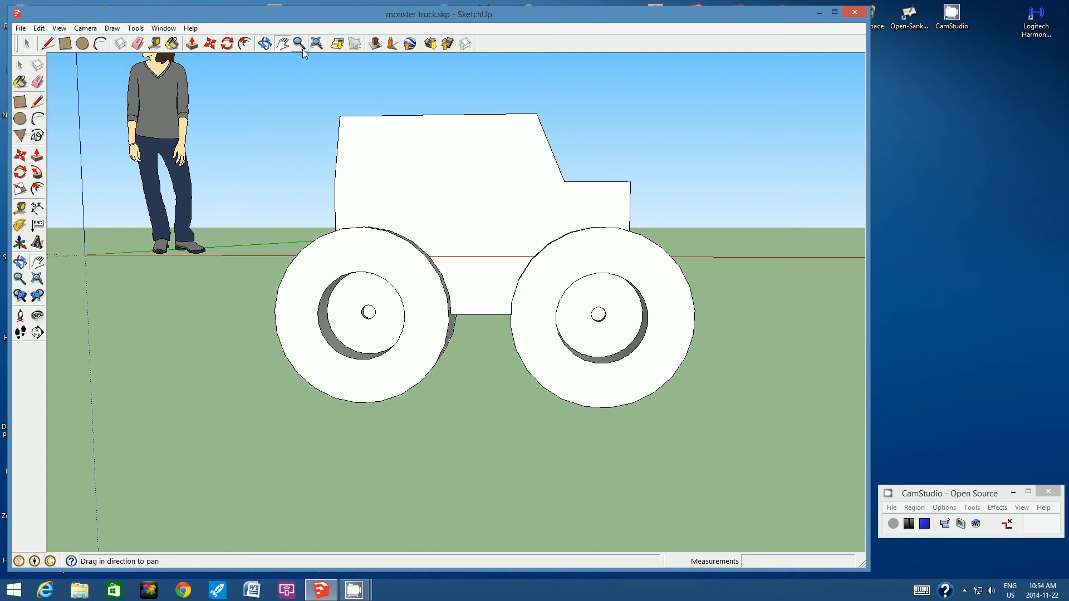
pyautogui.moveTo(560, 256); pyautogui.dragTo(403, 284)
pyautogui.moveTo(619, 296); pyautogui.dragTo(406, 260)
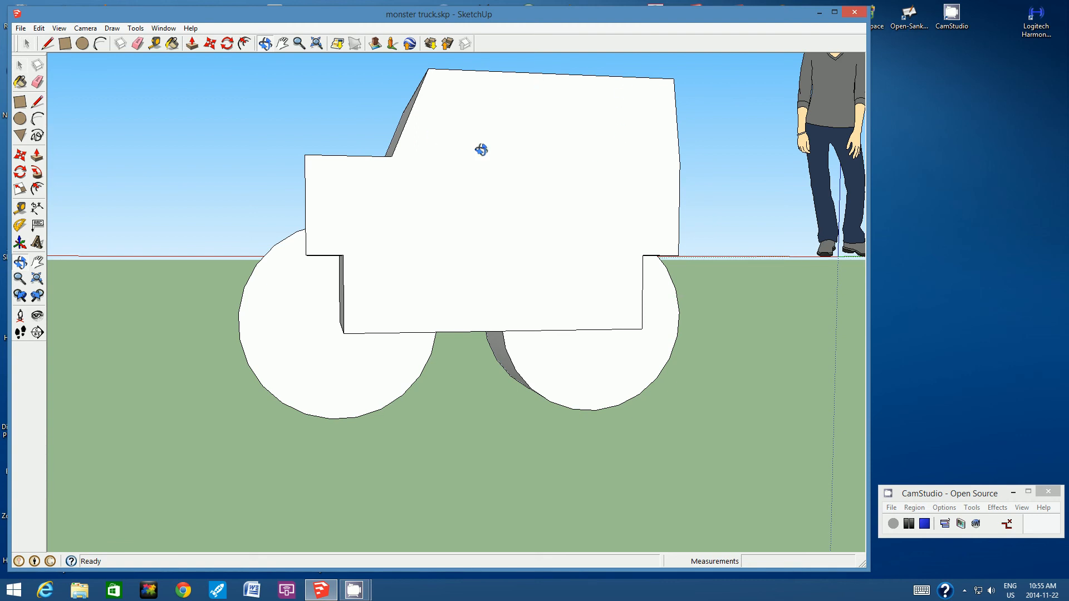
pyautogui.moveTo(378, 128); pyautogui.dragTo(427, 232)
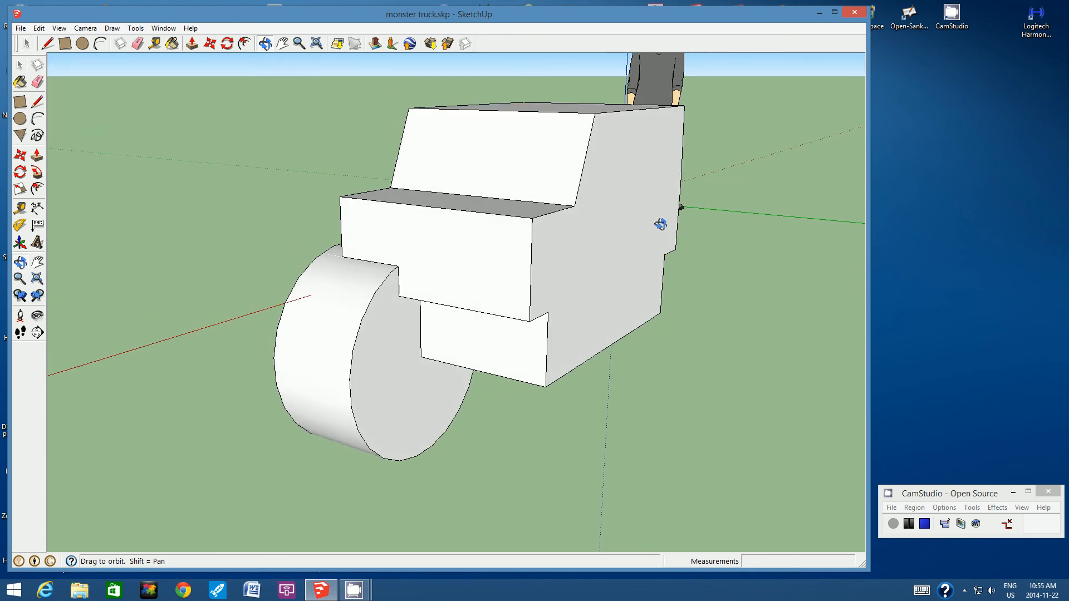
pyautogui.moveTo(658, 222); pyautogui.dragTo(565, 222)
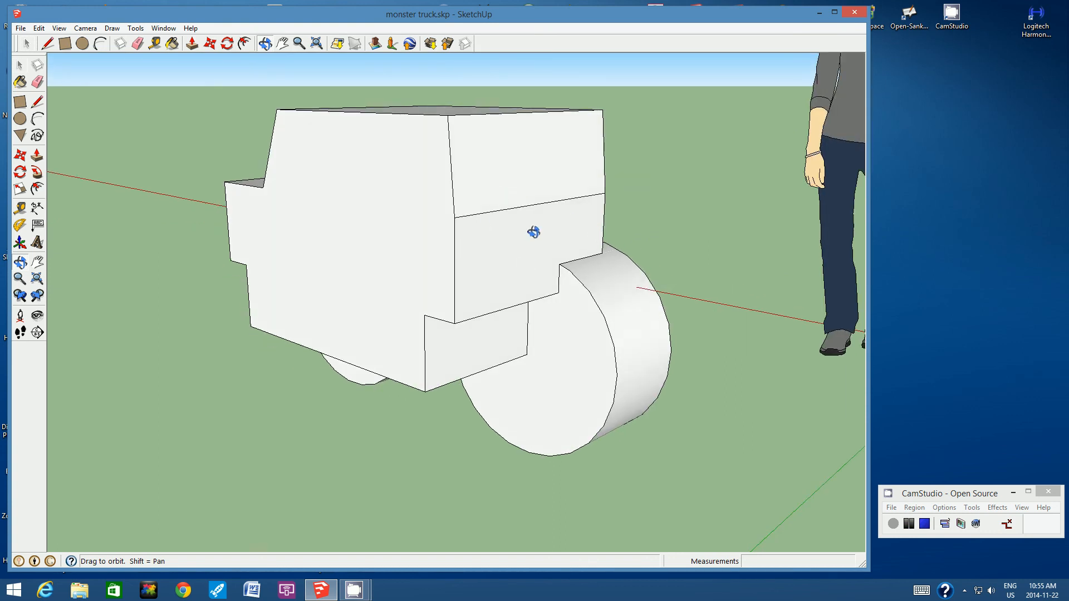
pyautogui.moveTo(447, 165); pyautogui.dragTo(531, 188)
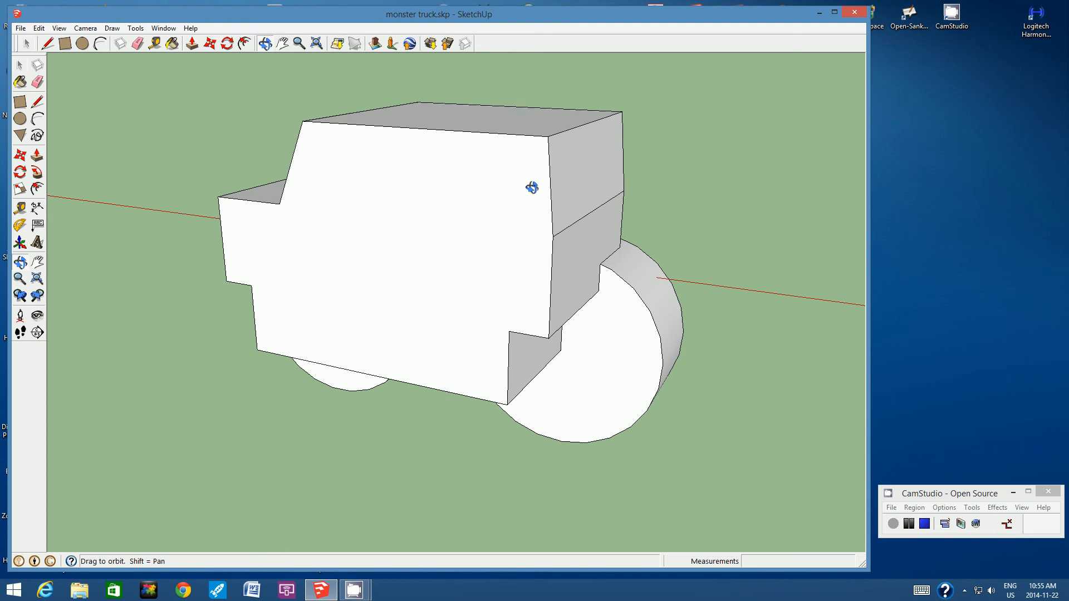
# - Save the monster truck model under its existing file name
pyautogui.click(20, 29)
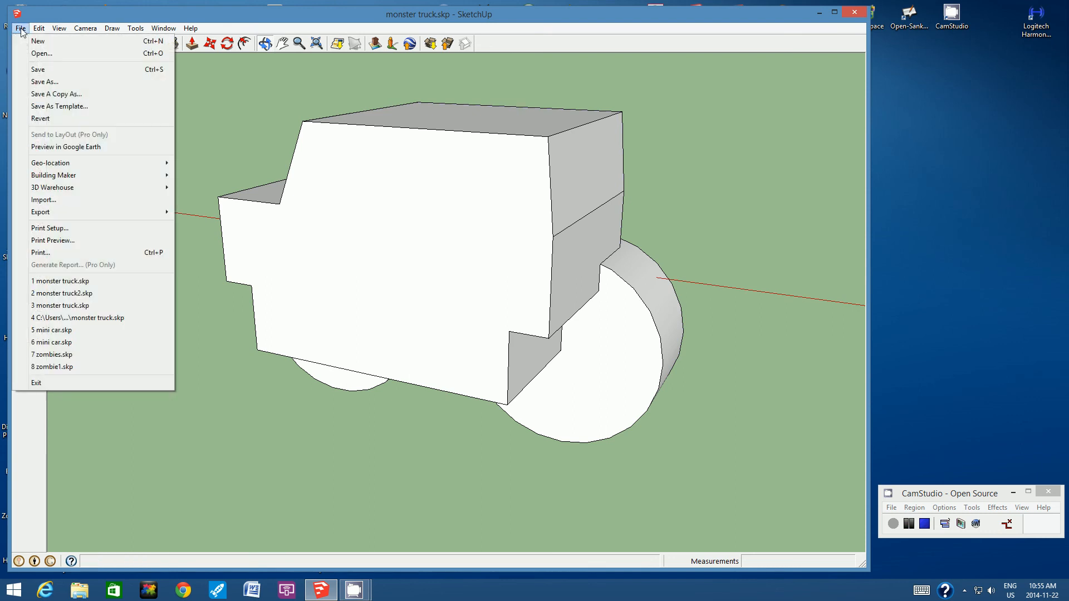
pyautogui.click(38, 71)
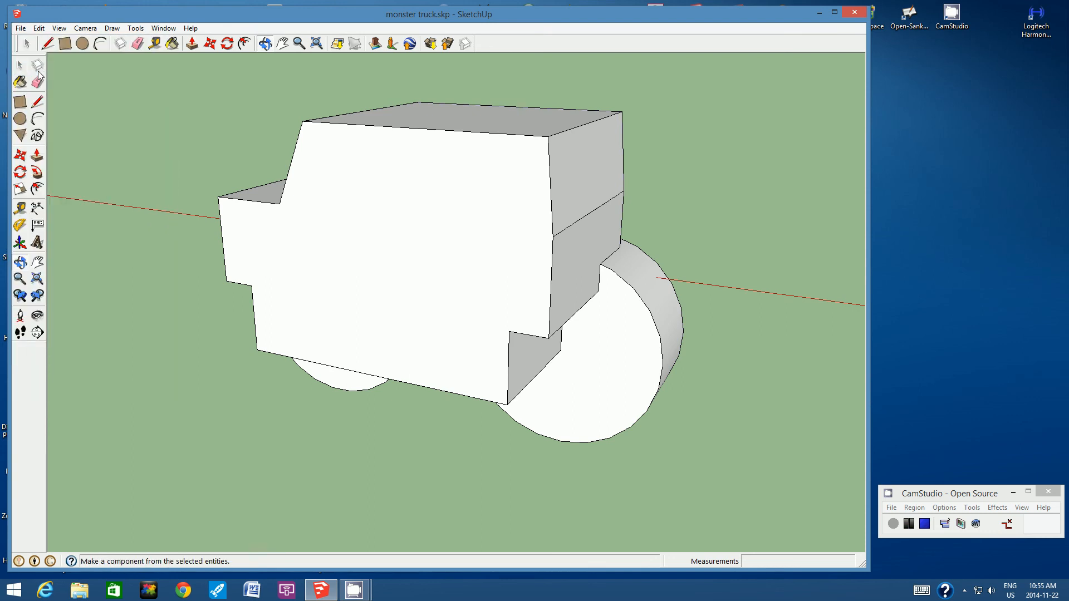